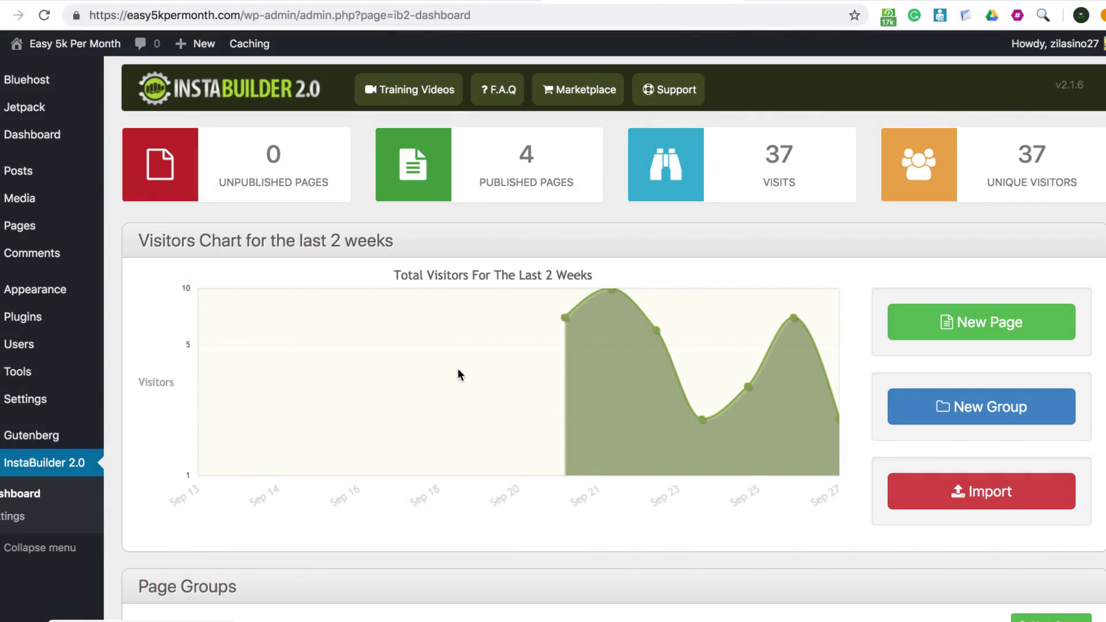
pyautogui.scroll(-5, 458, 371)
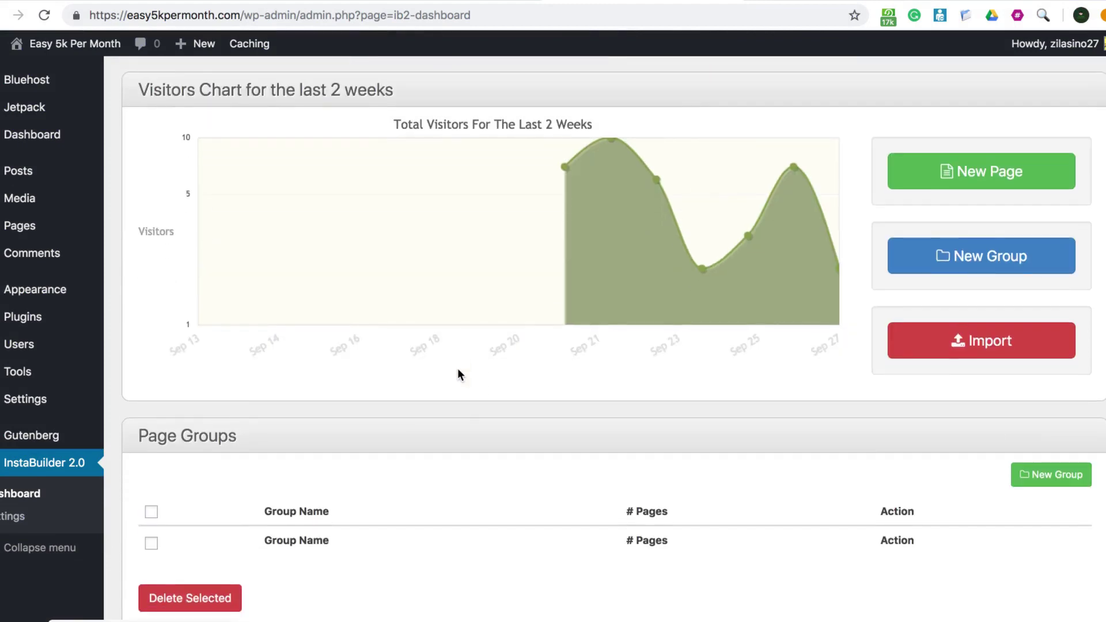
pyautogui.scroll(-1, 459, 370)
pyautogui.scroll(-2, 459, 370)
pyautogui.scroll(-2, 459, 374)
pyautogui.scroll(7, 458, 375)
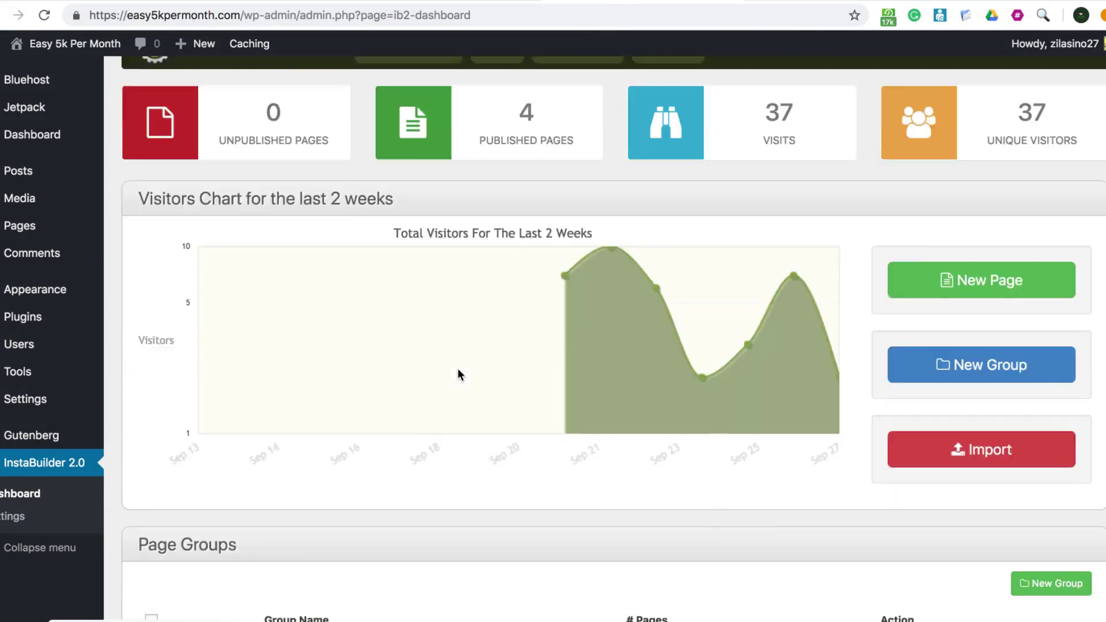
pyautogui.scroll(1, 459, 374)
# Step: Start a new page from scratch, opening the blank editor canvas
pyautogui.click(1002, 339)
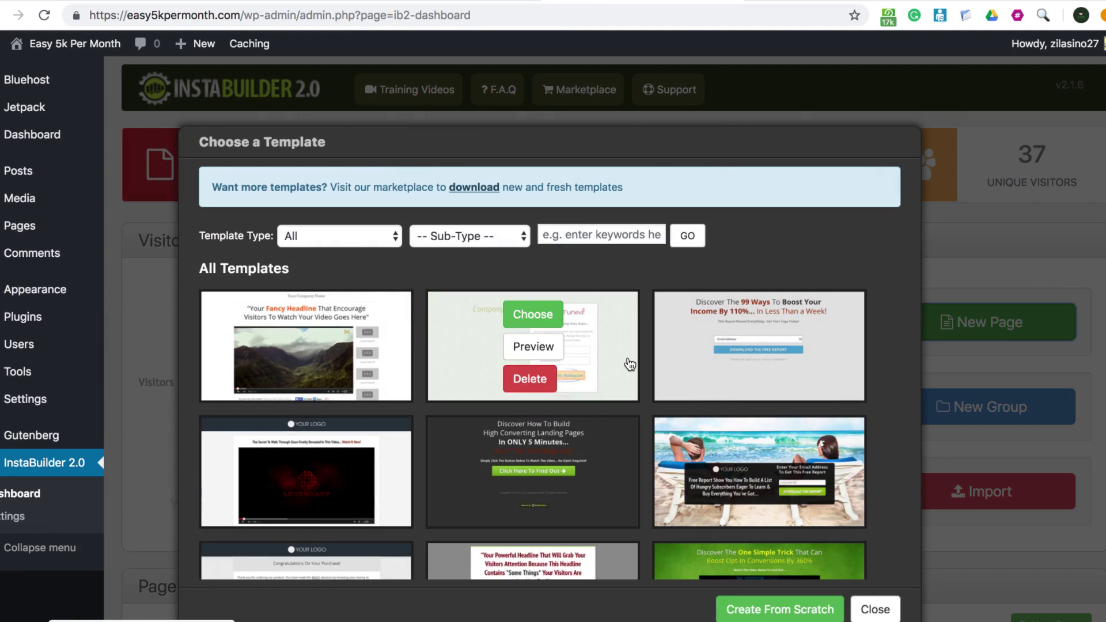
pyautogui.click(756, 612)
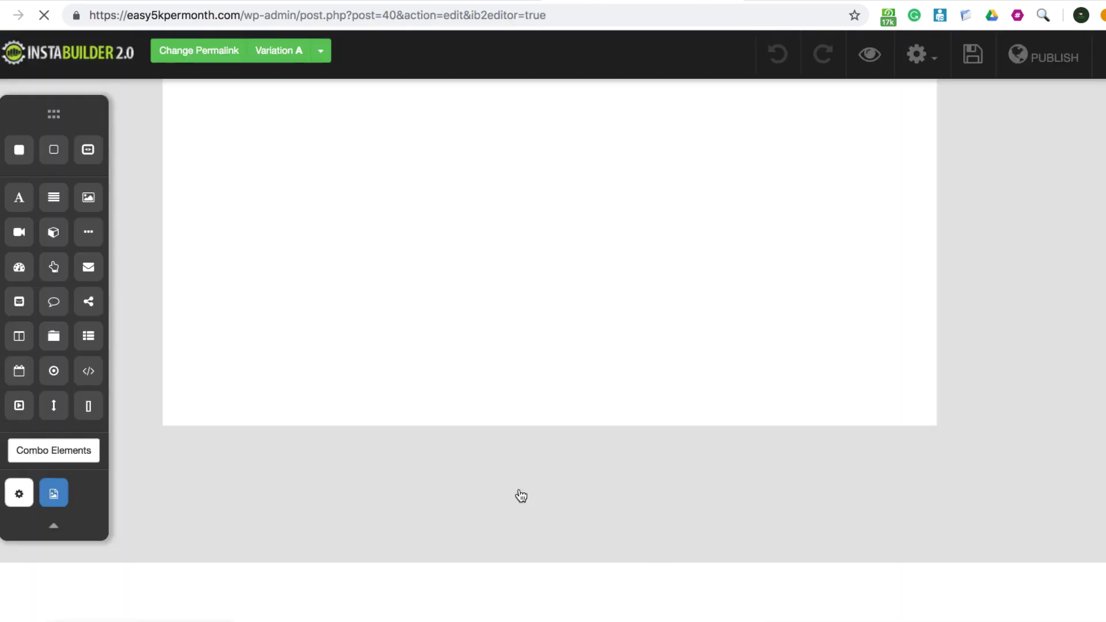
pyautogui.rightClick(22, 198)
pyautogui.click(427, 224)
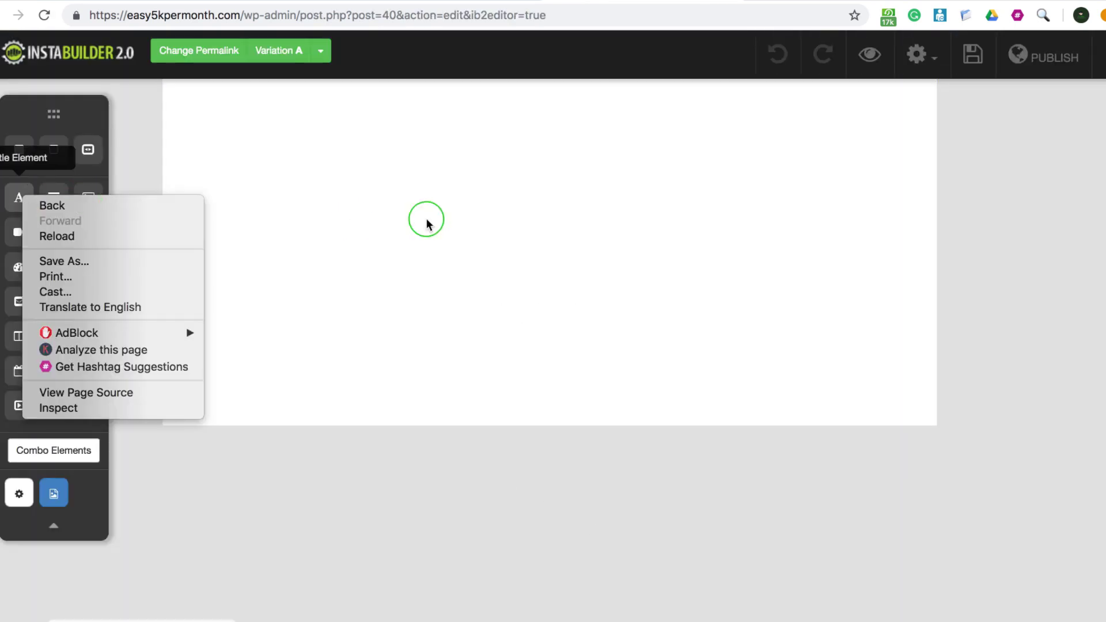
# Step: Add a title element reading 'Thanks for Joining' at the top and centre it
pyautogui.moveTo(19, 198); pyautogui.dragTo(467, 138)
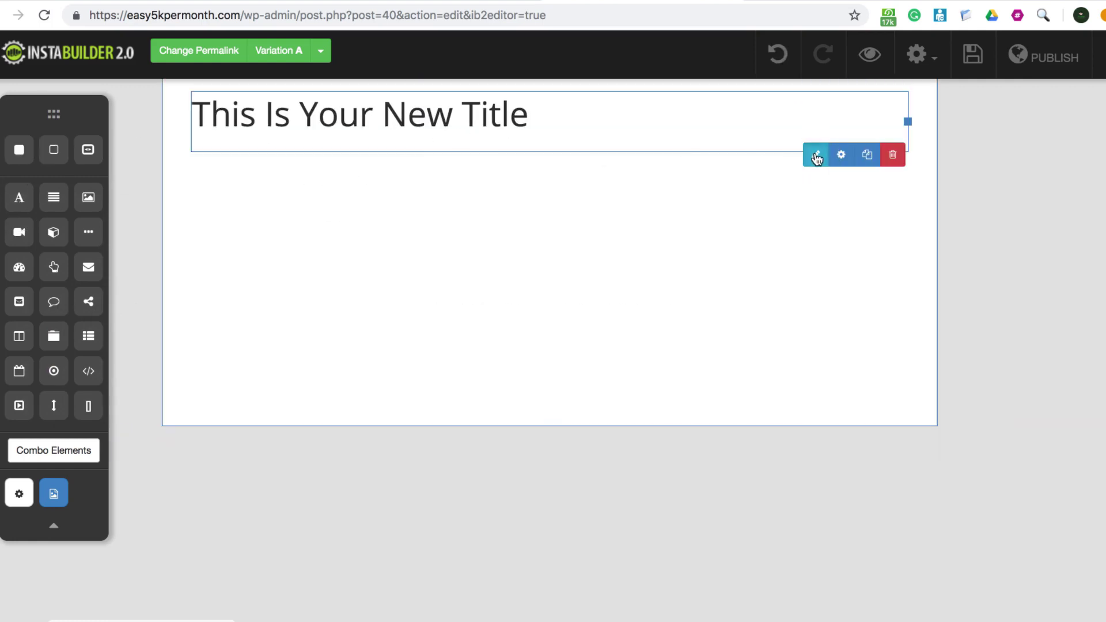
pyautogui.click(817, 159)
pyautogui.tripleClick(471, 121)
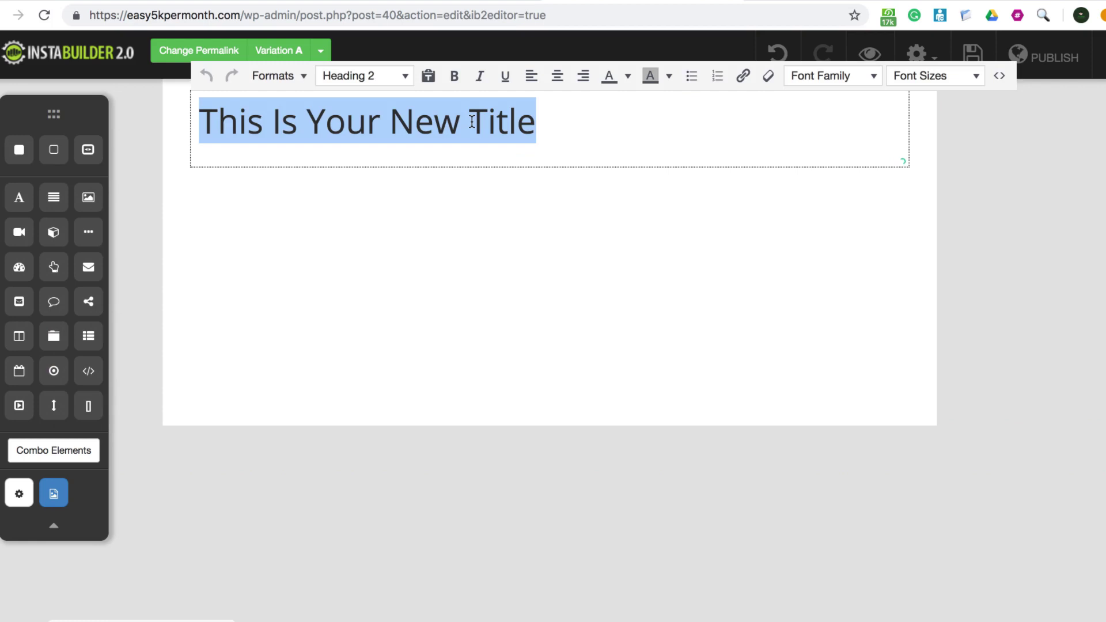
pyautogui.write('Thank')
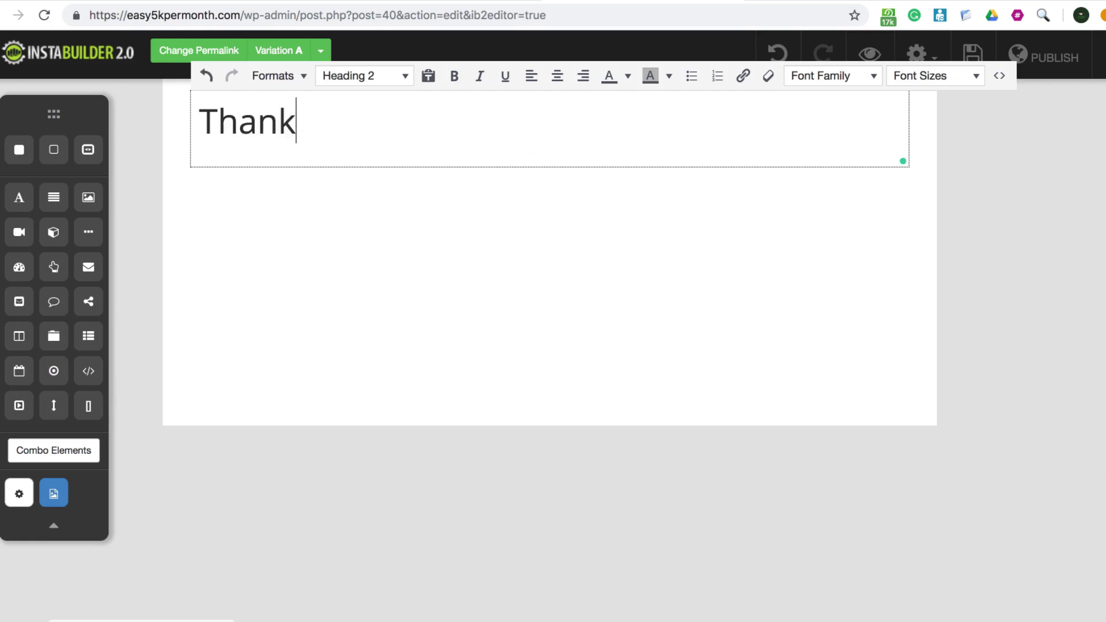
pyautogui.write('s f')
pyautogui.write('or Joining')
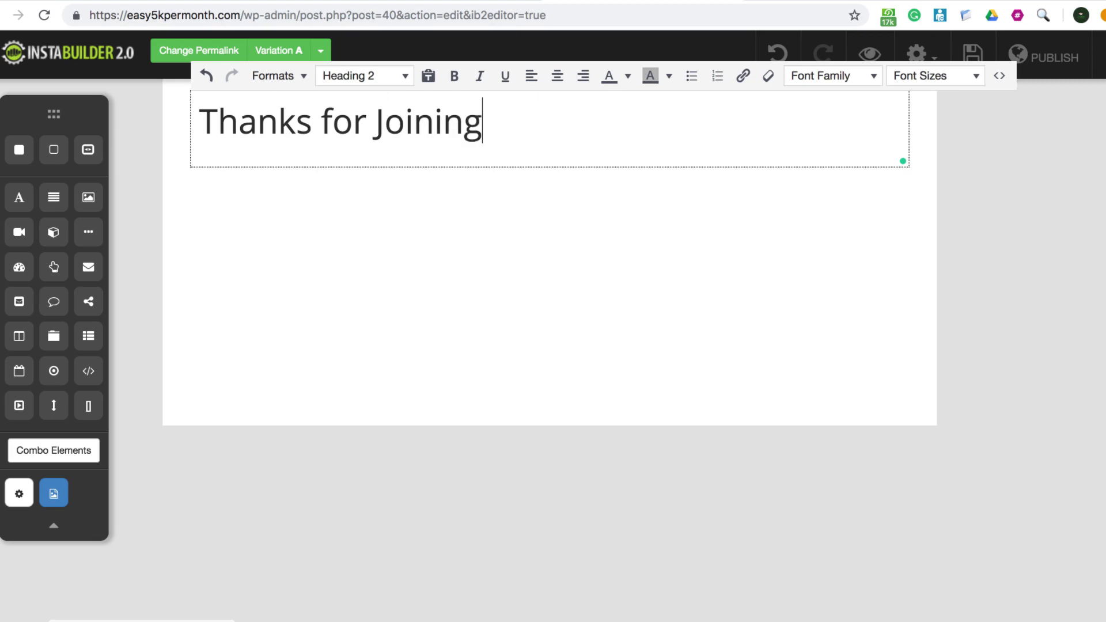
pyautogui.hotkey('ctrl', 'a')
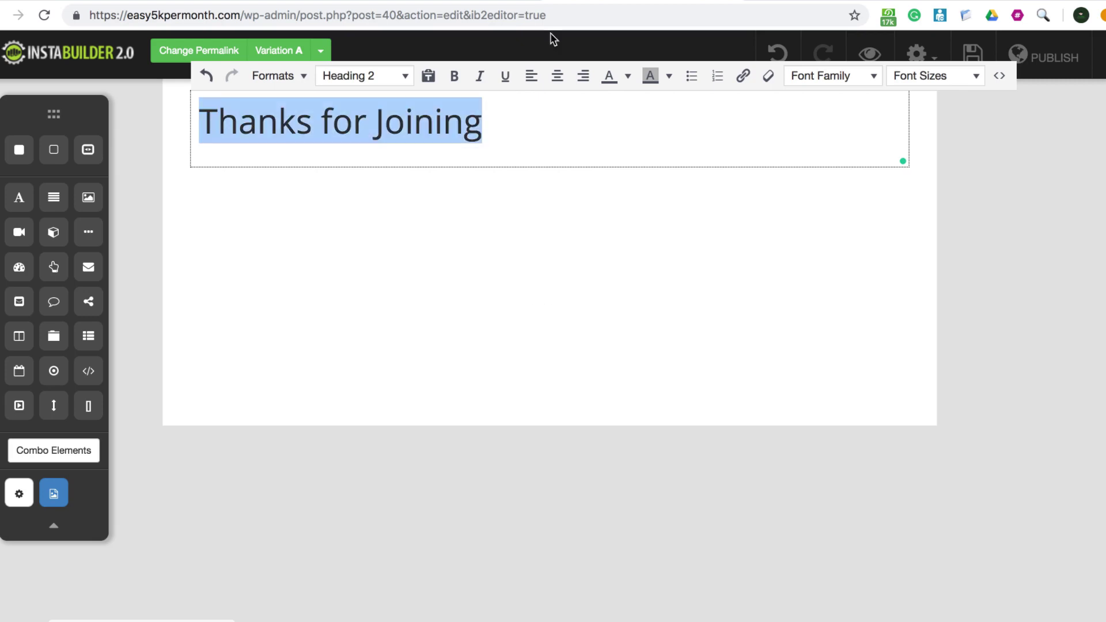
pyautogui.click(557, 75)
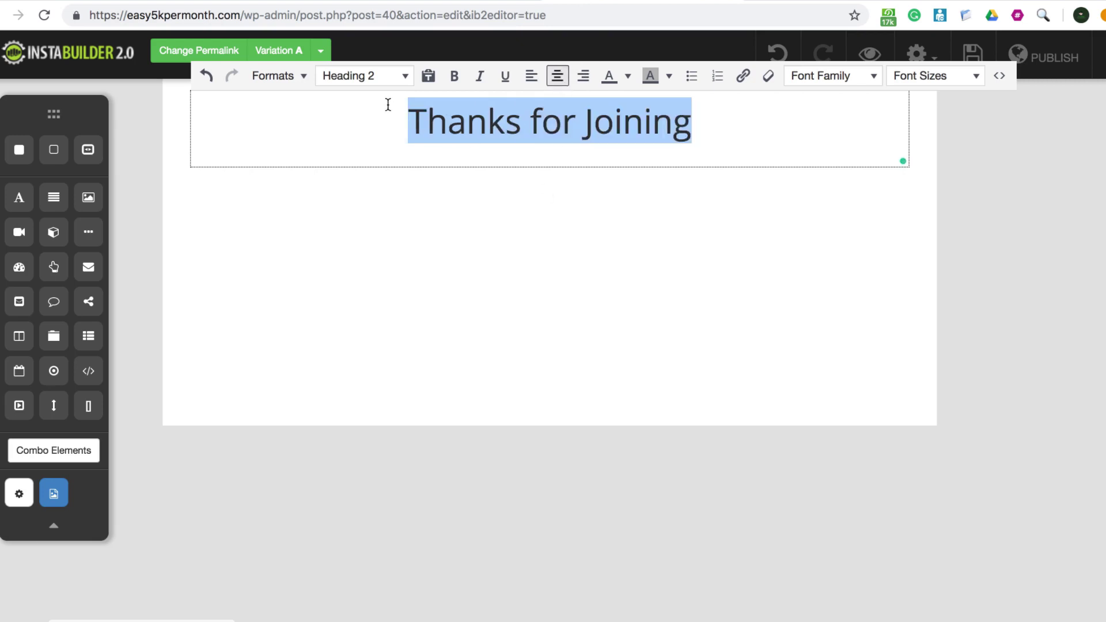
# Step: Make the 'Thanks for Joining' heading a bold Heading 3
pyautogui.click(387, 77)
pyautogui.click(407, 333)
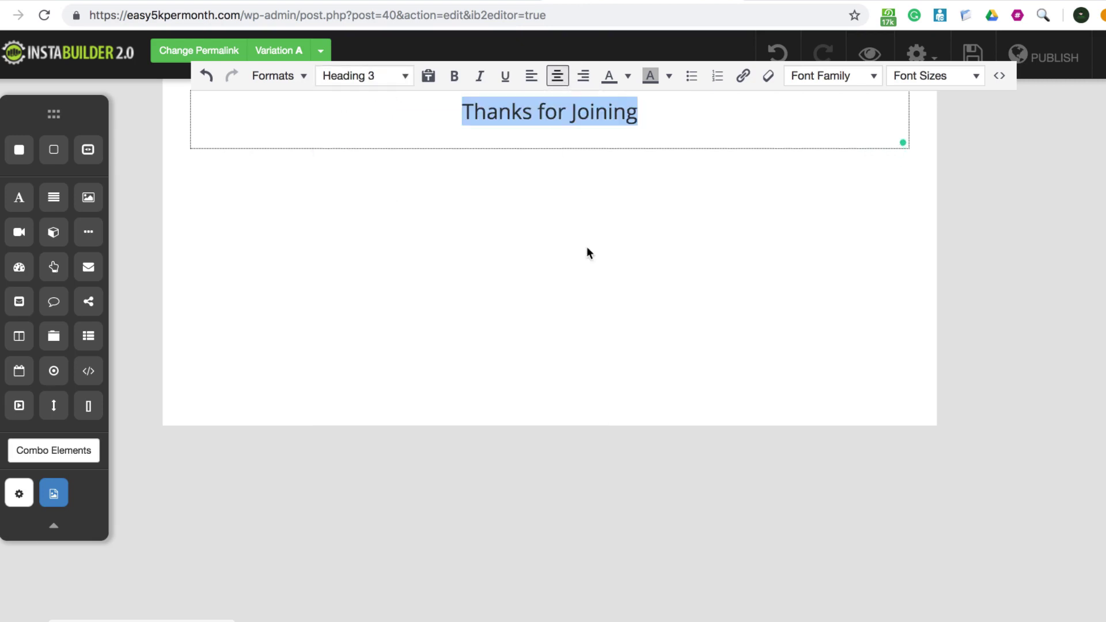
pyautogui.click(605, 229)
pyautogui.doubleClick(577, 112)
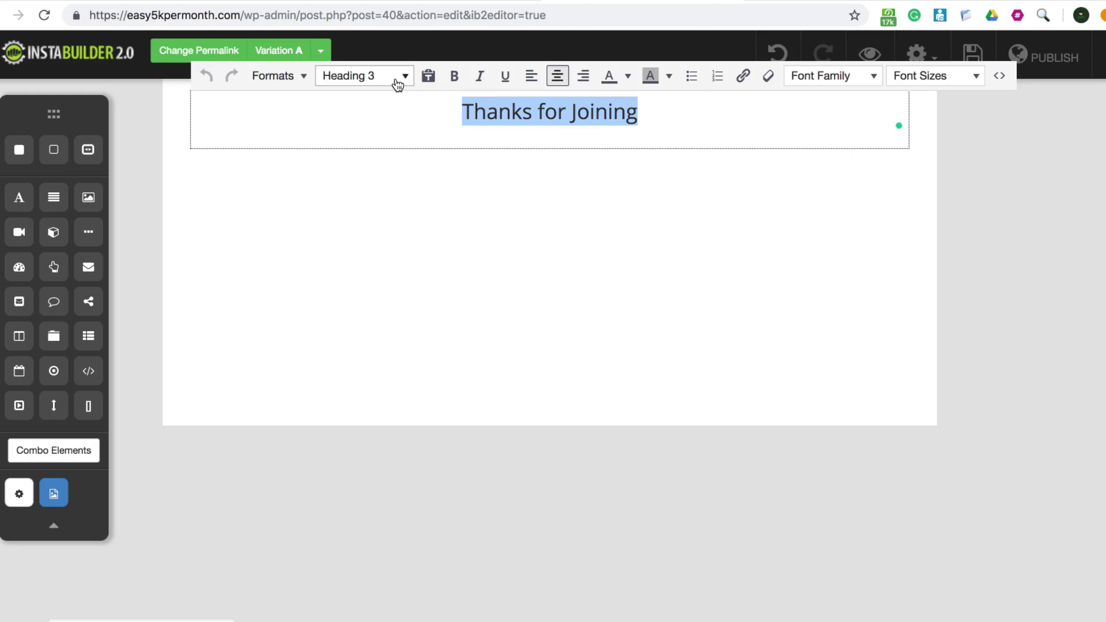
pyautogui.click(455, 76)
pyautogui.click(502, 215)
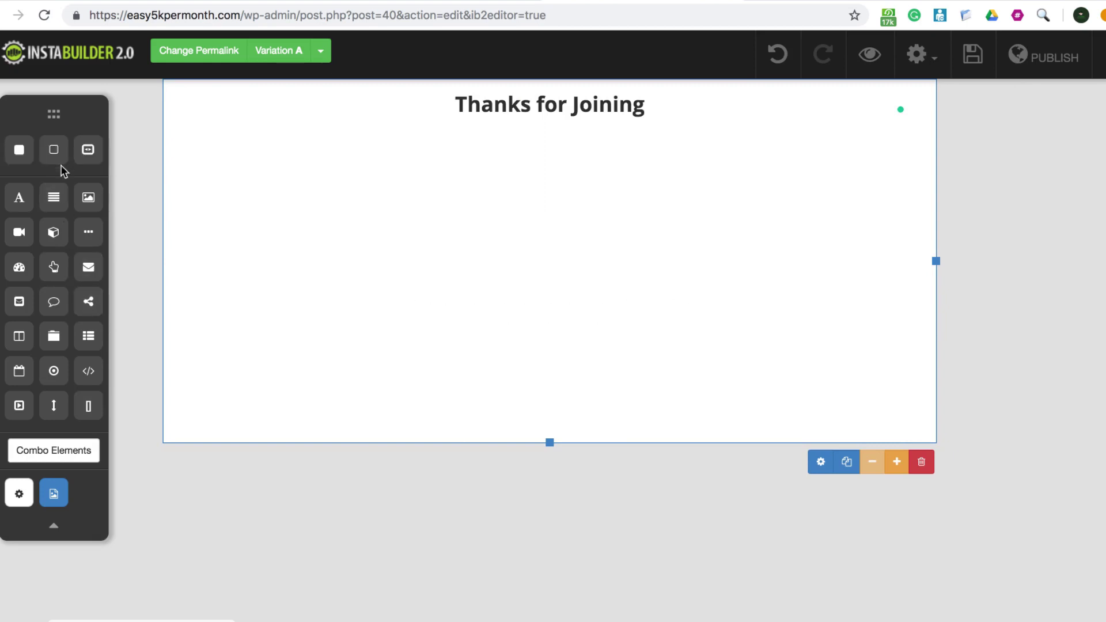
# Step: Add a second title line about the sponsors' offers, centred as a Heading 4
pyautogui.moveTo(19, 198)
pyautogui.mouseDown()
pyautogui.moveTo(580, 193)
pyautogui.moveTo(571, 178)
pyautogui.mouseUp()
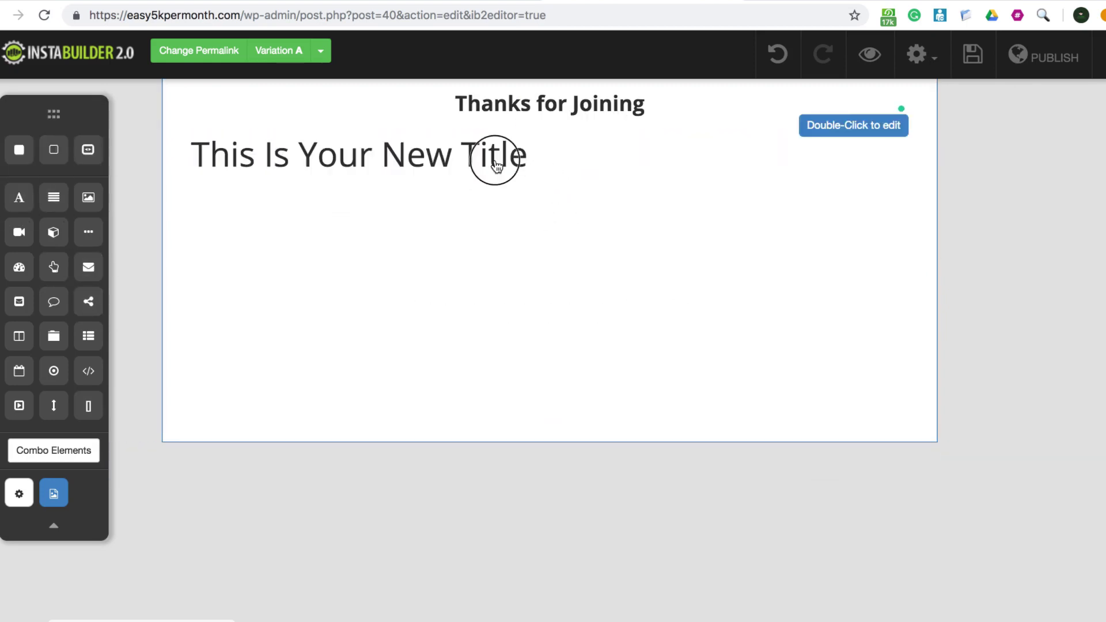
pyautogui.click(816, 197)
pyautogui.click(510, 177)
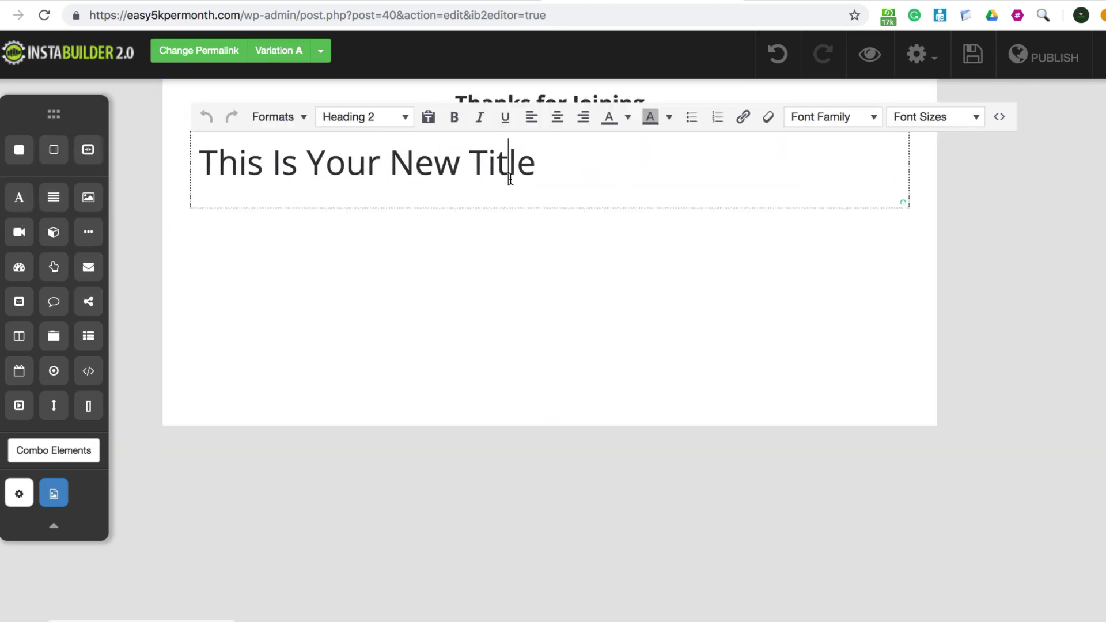
pyautogui.tripleClick(510, 179)
pyautogui.write('pl')
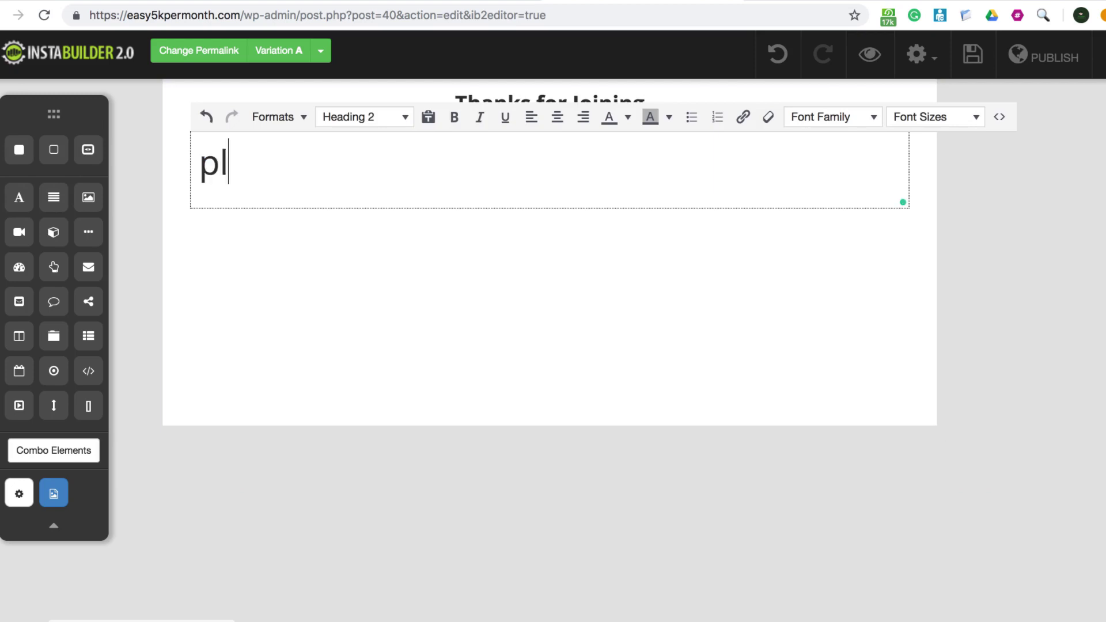
pyautogui.write('ease take a ')
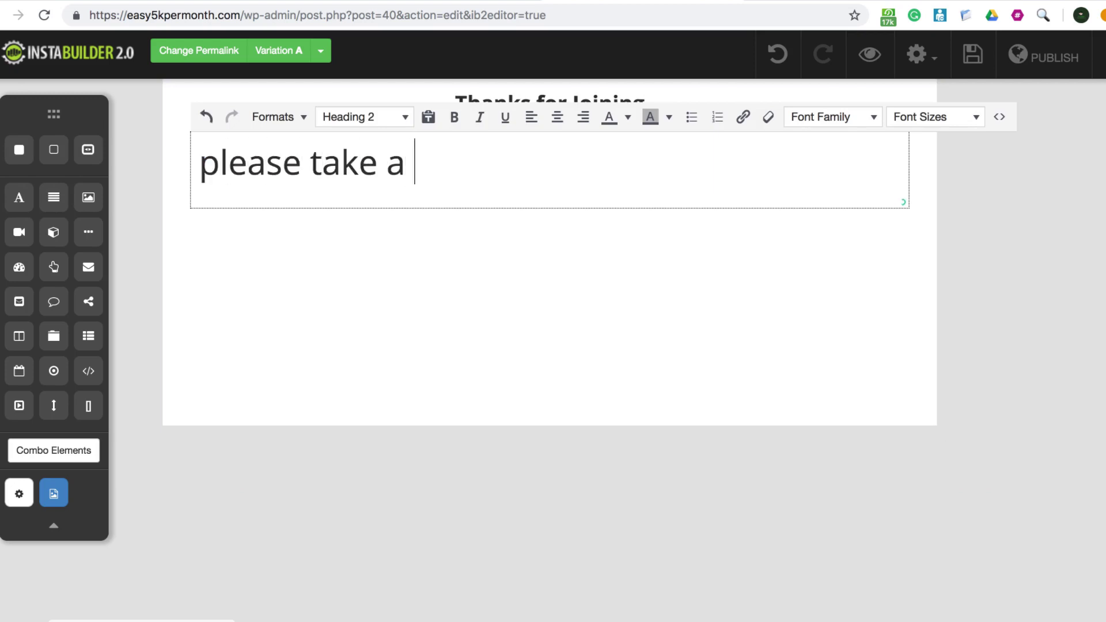
pyautogui.write('look at o')
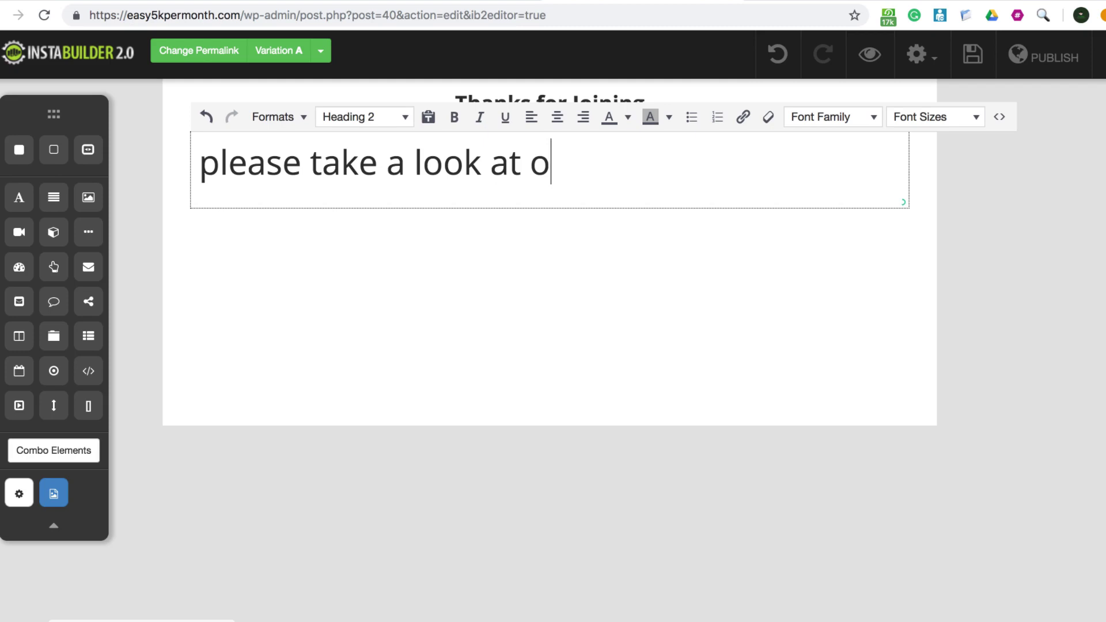
pyautogui.write('ur sponsors')
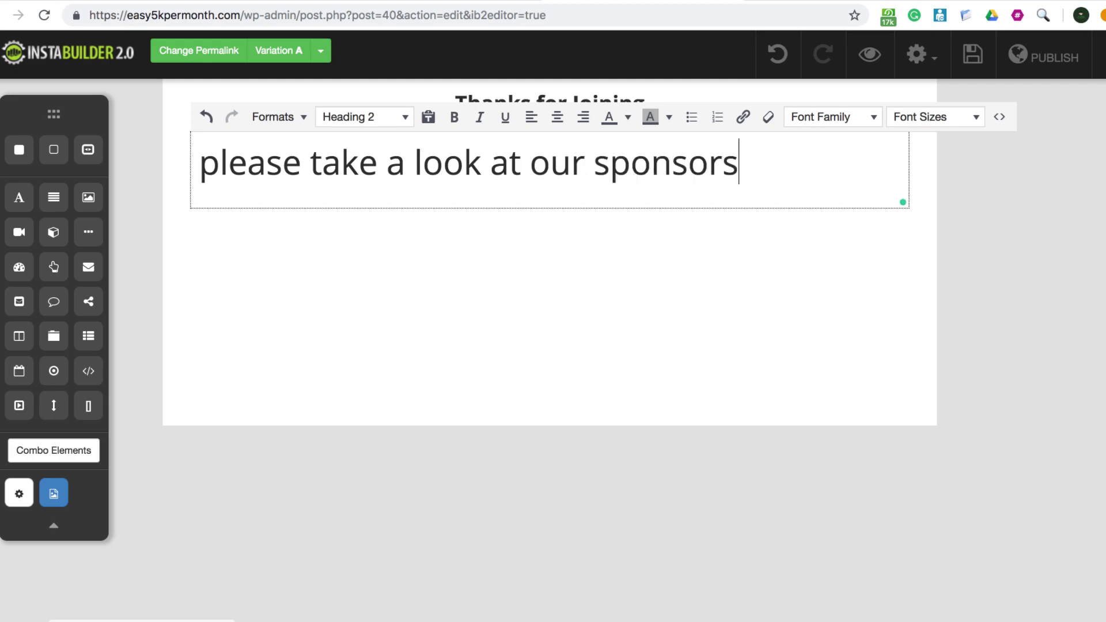
pyautogui.hotkey('ctrl', 'a')
pyautogui.click(398, 118)
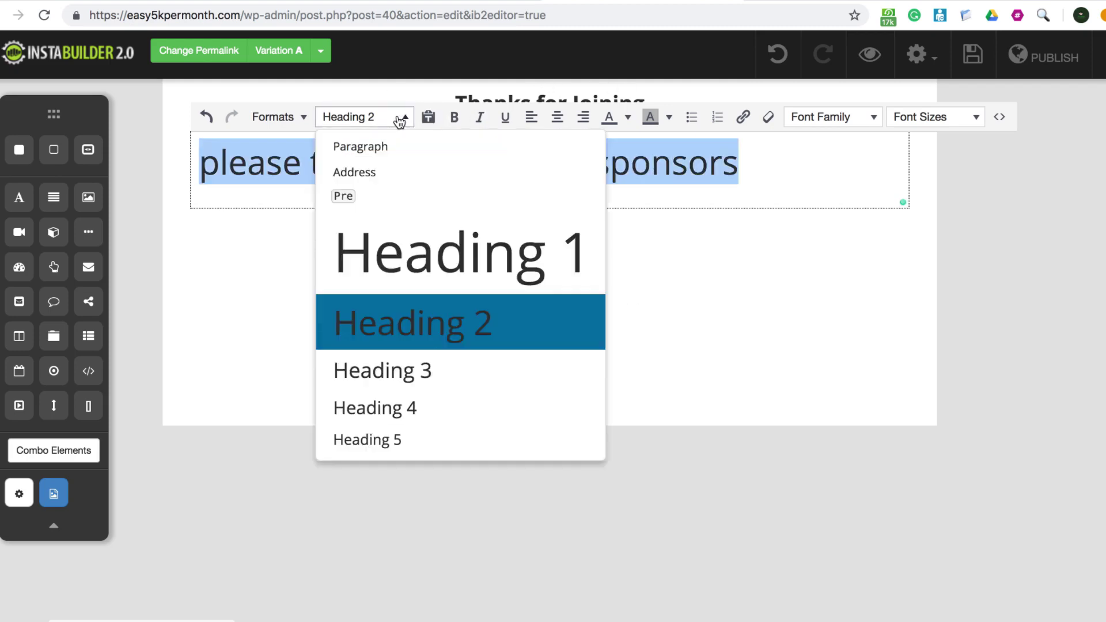
pyautogui.click(438, 149)
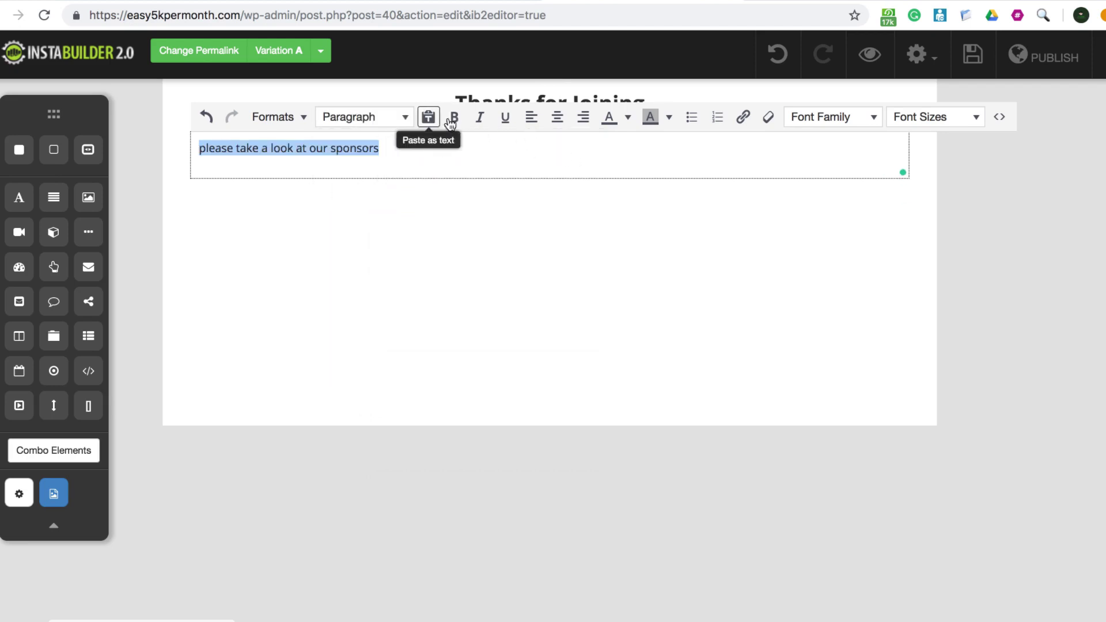
pyautogui.click(558, 117)
pyautogui.click(396, 116)
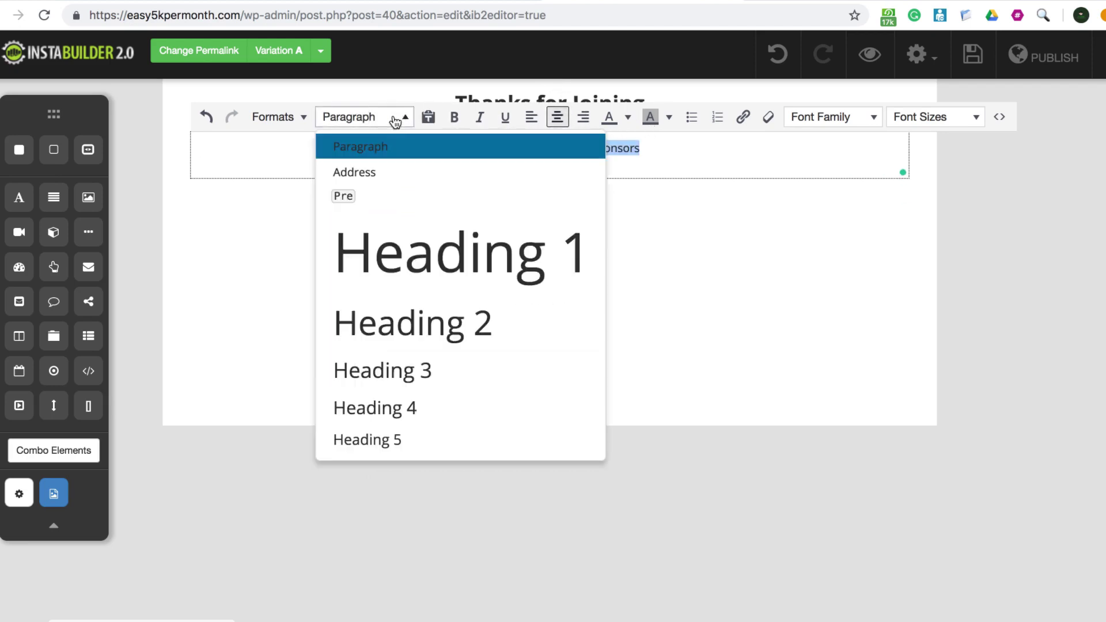
pyautogui.click(417, 418)
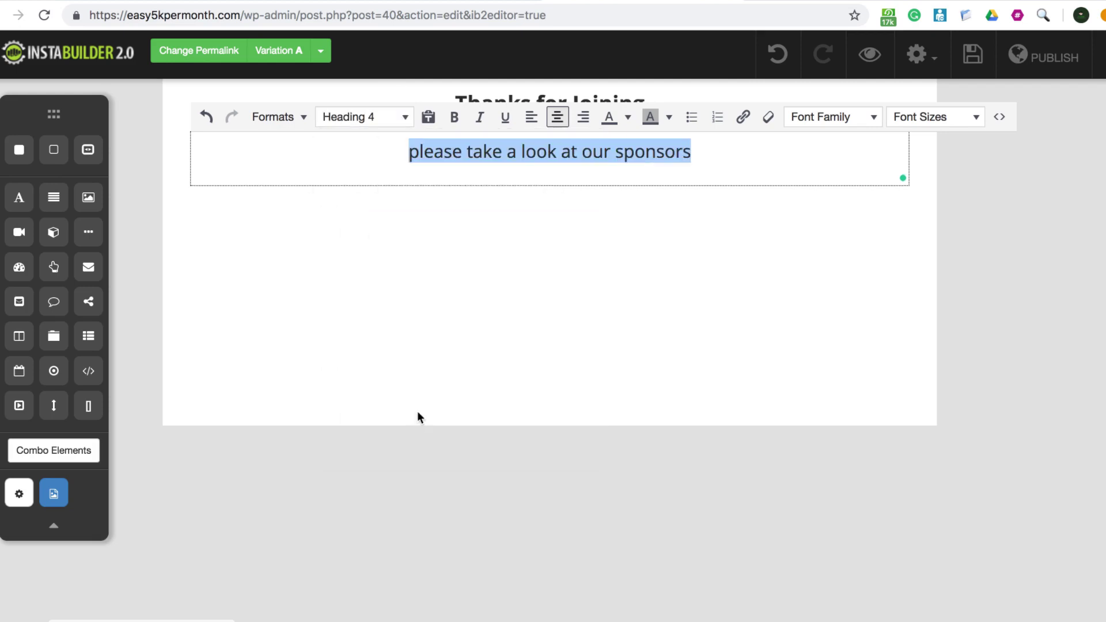
pyautogui.click(510, 252)
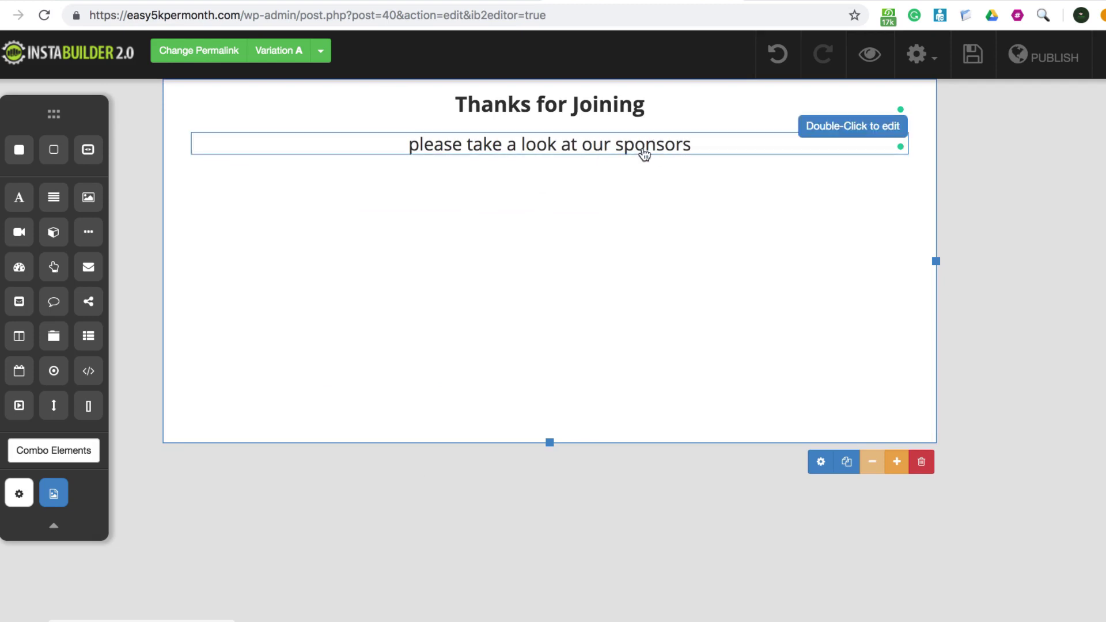
# Step: Reword the line to 'please take a look at these offer bellow'
pyautogui.click(621, 142)
pyautogui.doubleClick(620, 143)
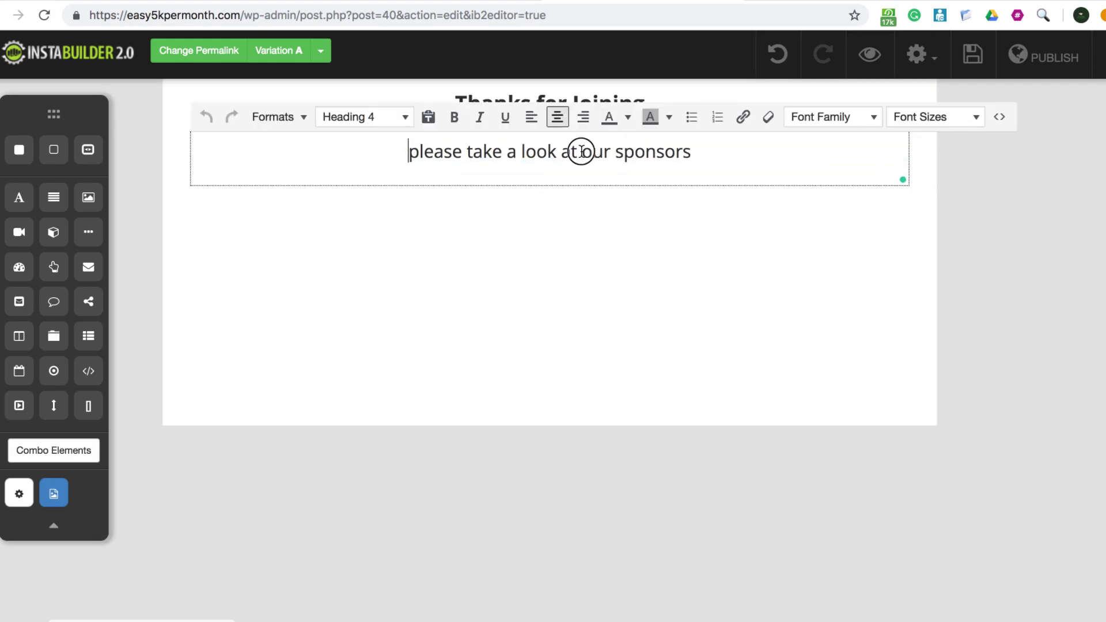
pyautogui.moveTo(580, 151); pyautogui.dragTo(713, 158)
pyautogui.write('these')
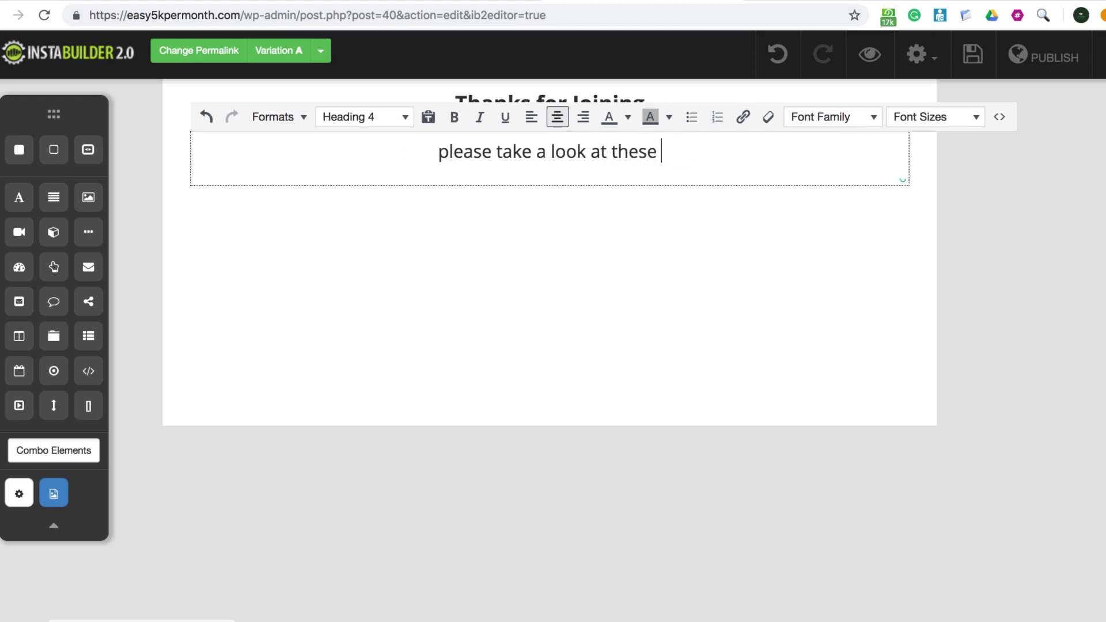
pyautogui.write(' offer')
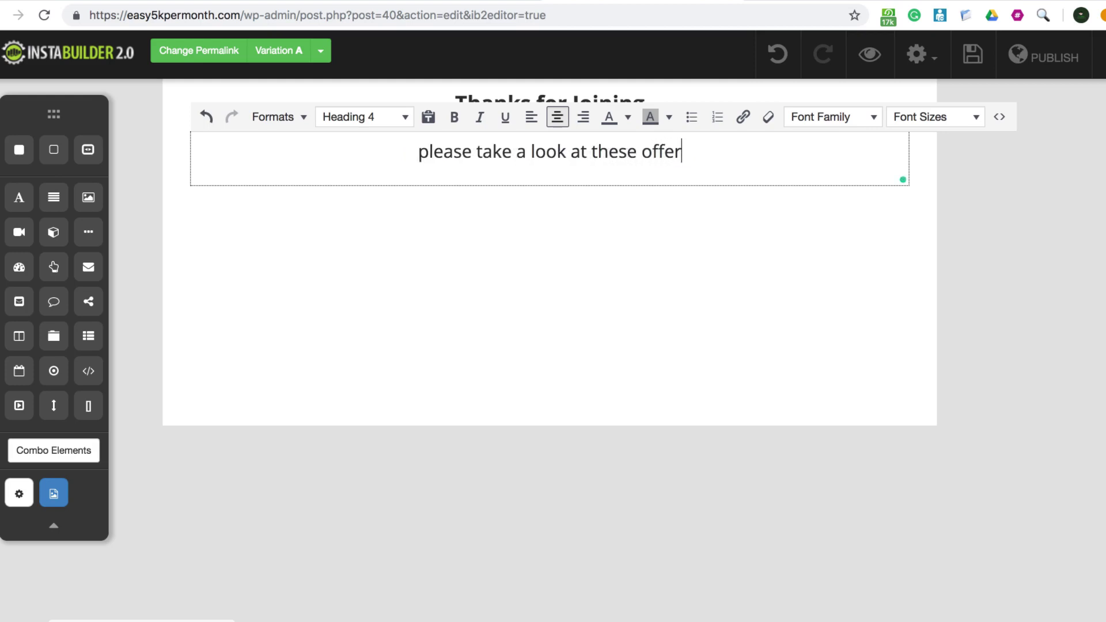
pyautogui.write(' bellow')
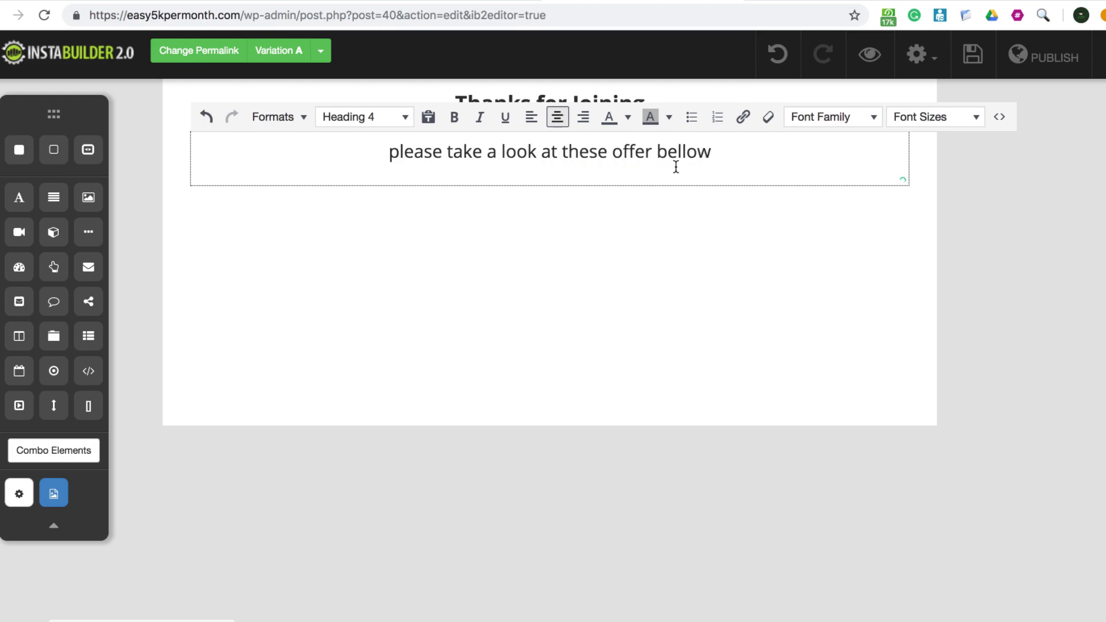
pyautogui.click(579, 246)
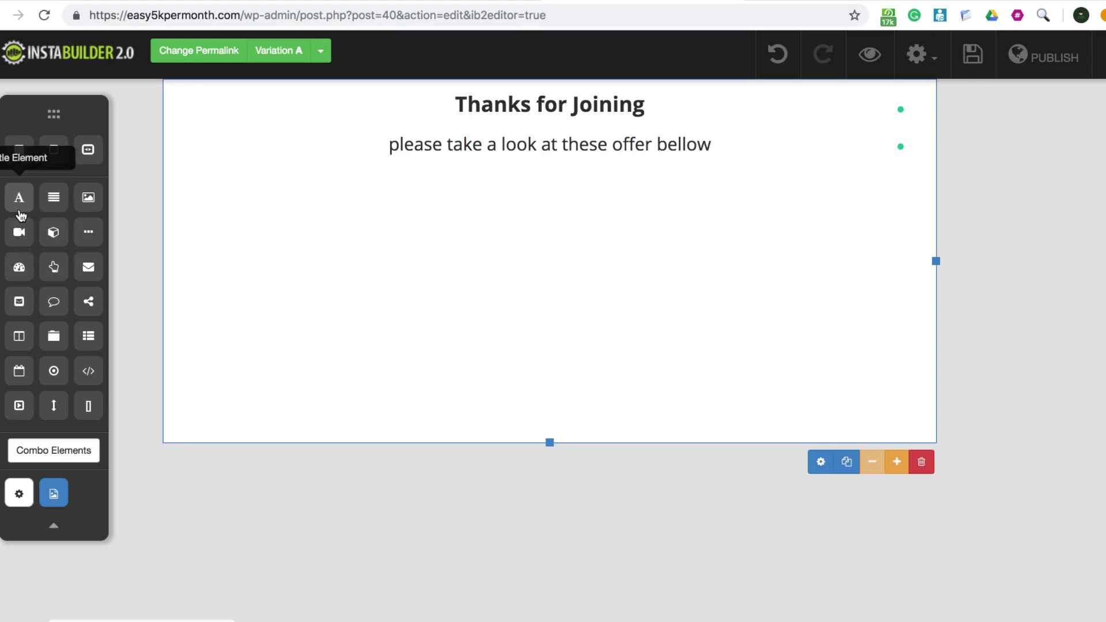
# Step: Add a widened 'Click Here' button below the offer text and show its Button Settings
pyautogui.moveTo(19, 198); pyautogui.dragTo(50, 194)
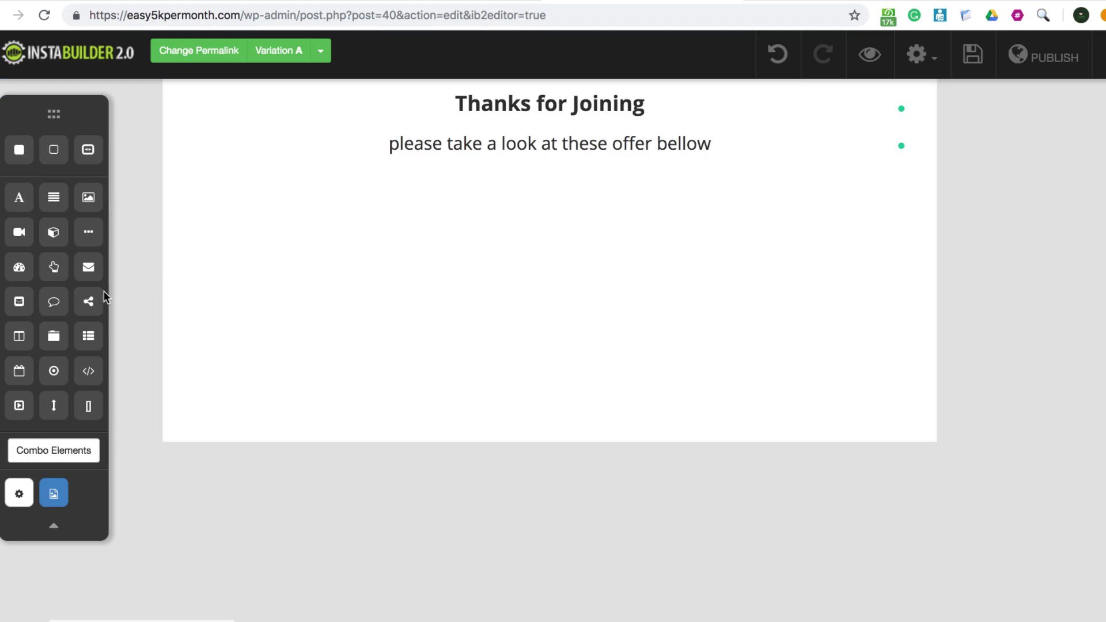
pyautogui.moveTo(54, 266); pyautogui.dragTo(556, 222)
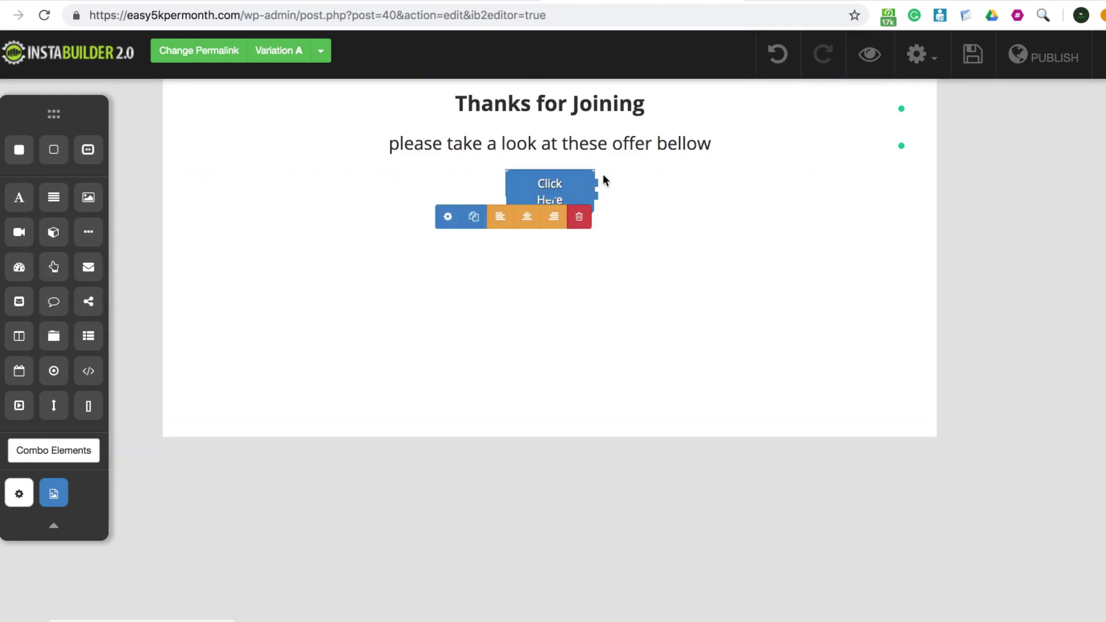
pyautogui.moveTo(597, 183); pyautogui.dragTo(657, 183)
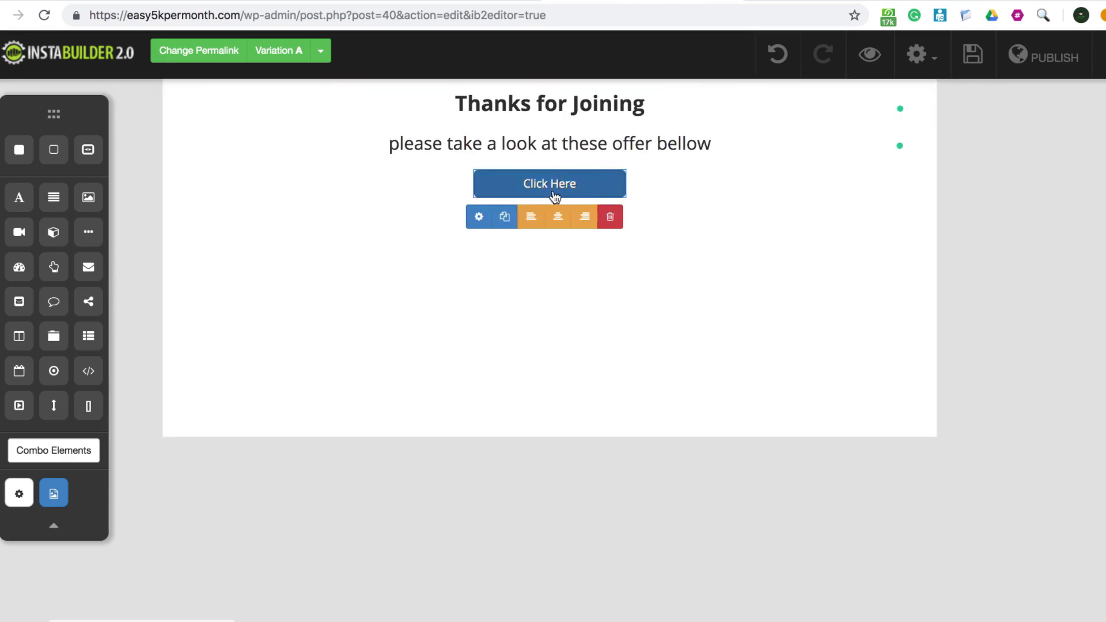
pyautogui.click(478, 217)
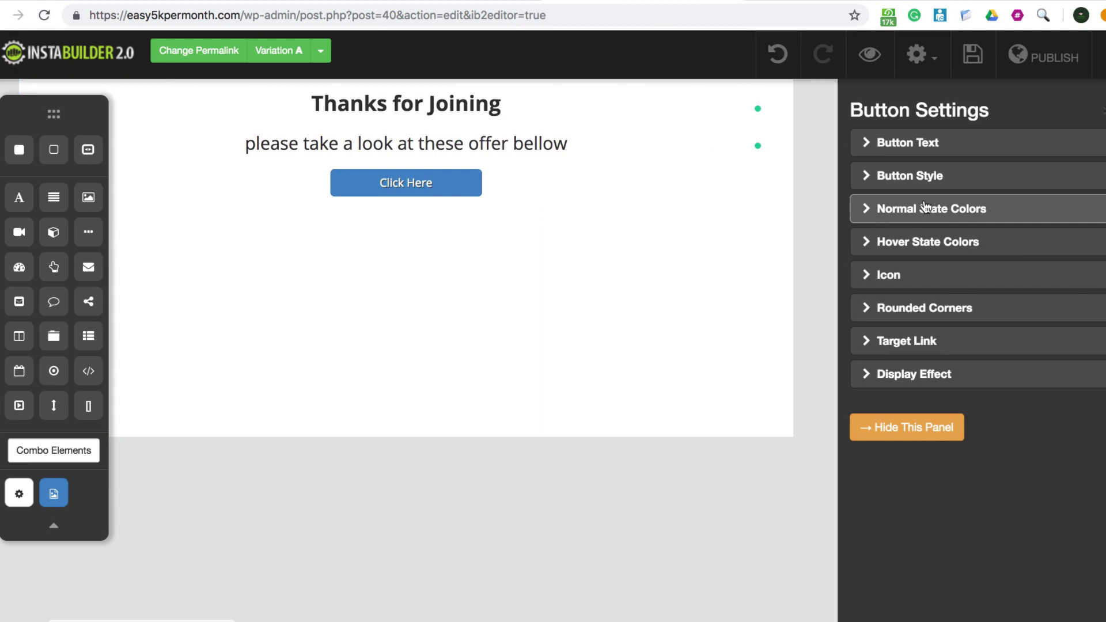
# Step: Set the button's Target Link URL to google.com and verify it
pyautogui.click(931, 340)
pyautogui.click(922, 263)
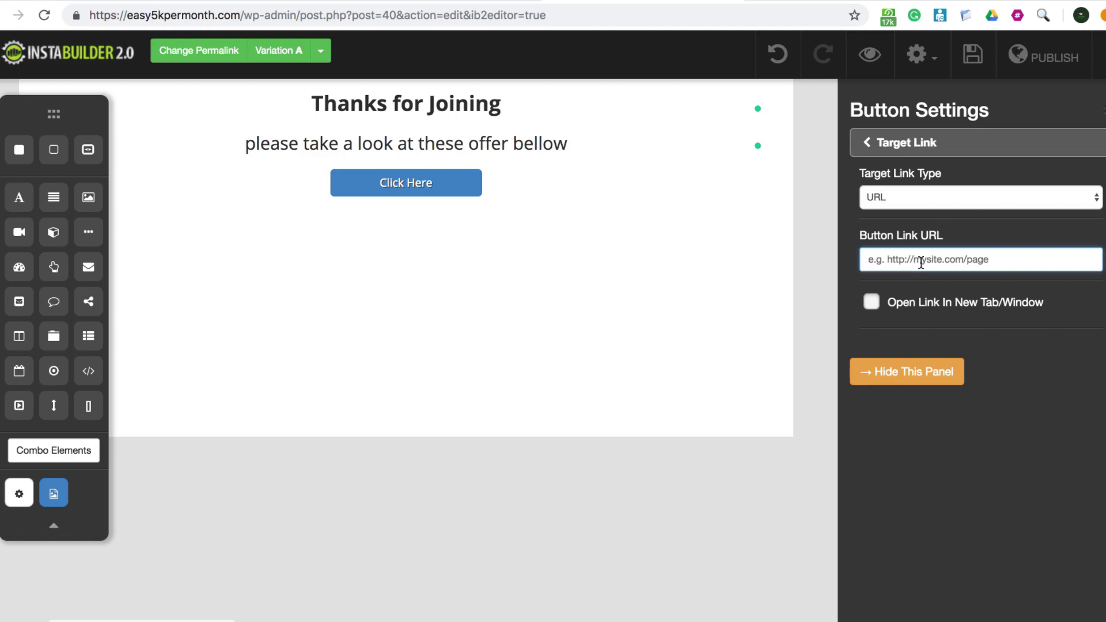
pyautogui.write('google.com')
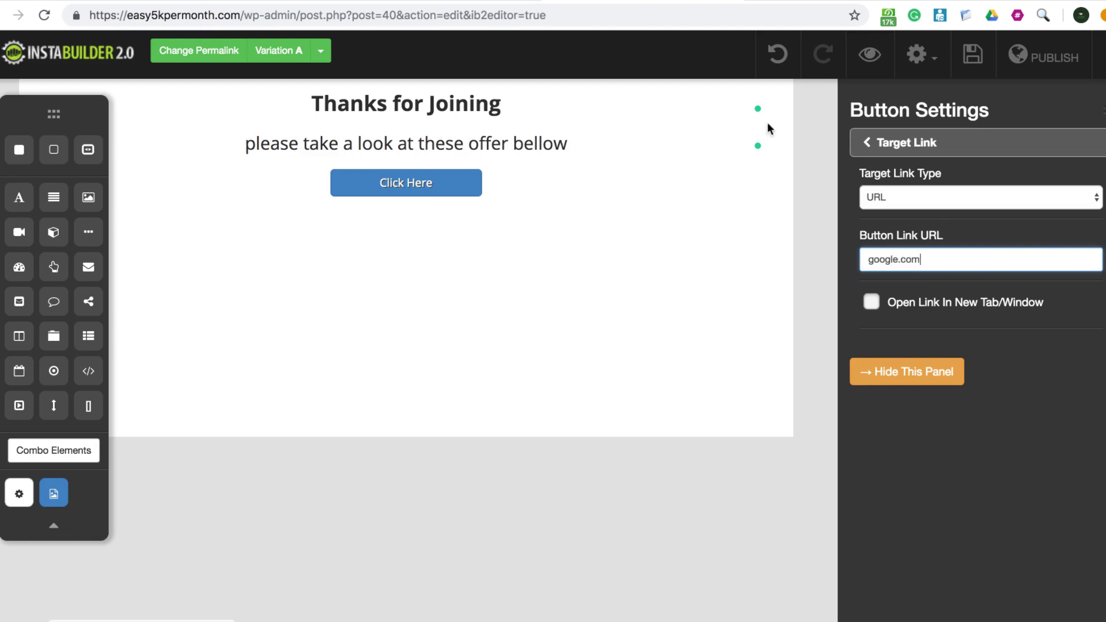
pyautogui.click(906, 149)
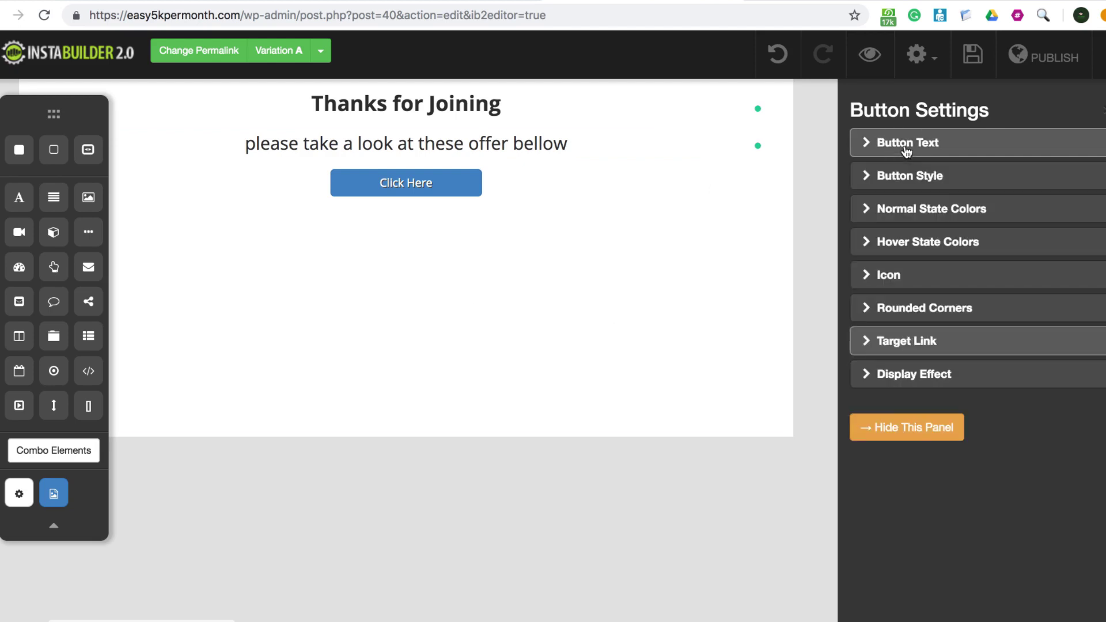
pyautogui.click(914, 341)
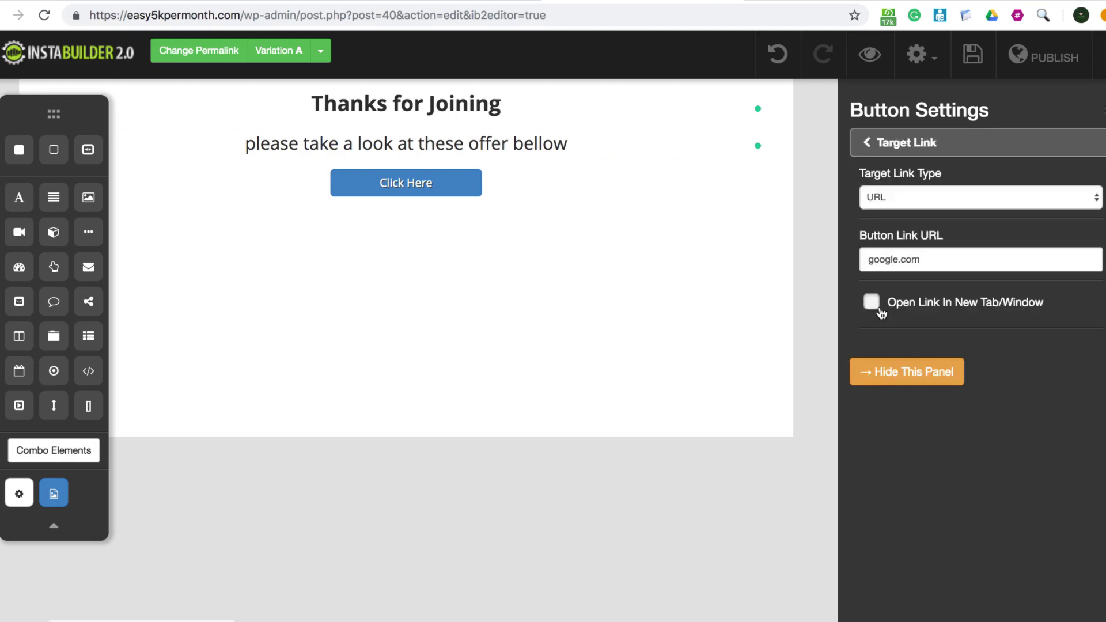
pyautogui.click(911, 146)
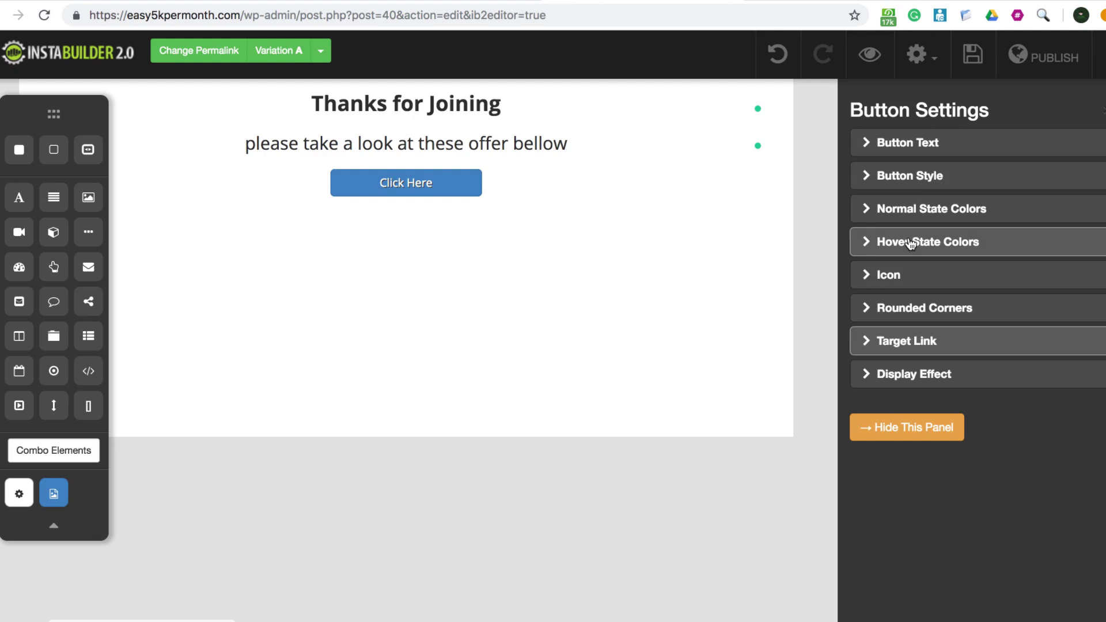
# Step: Change the button's Text Label to 'Click Here to Earn $10k'
pyautogui.click(930, 158)
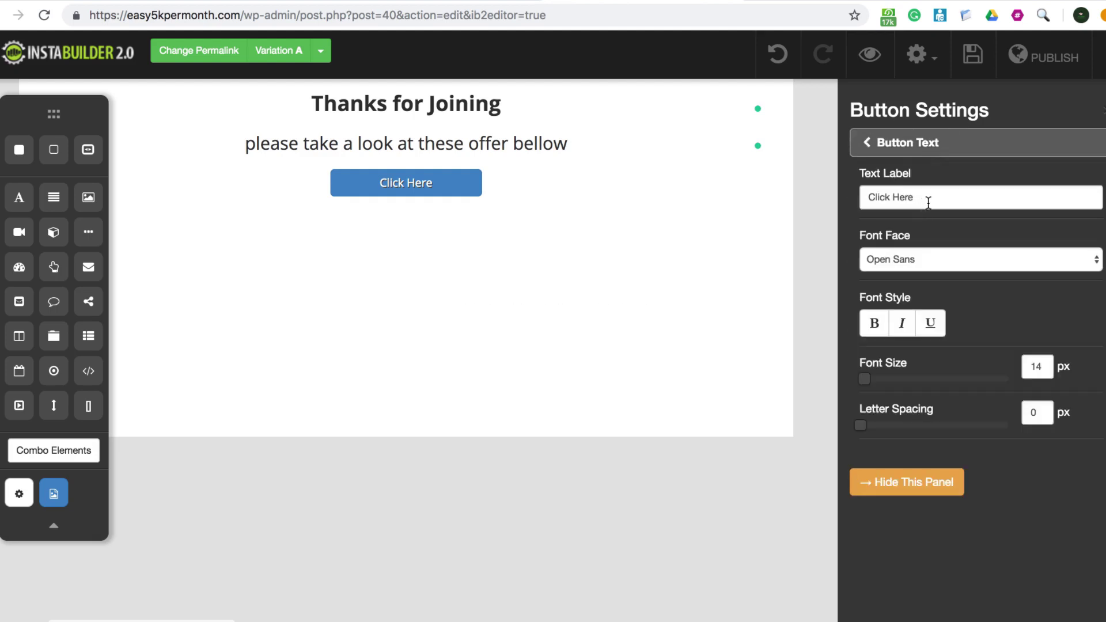
pyautogui.moveTo(929, 203); pyautogui.dragTo(825, 203)
pyautogui.press('Right')
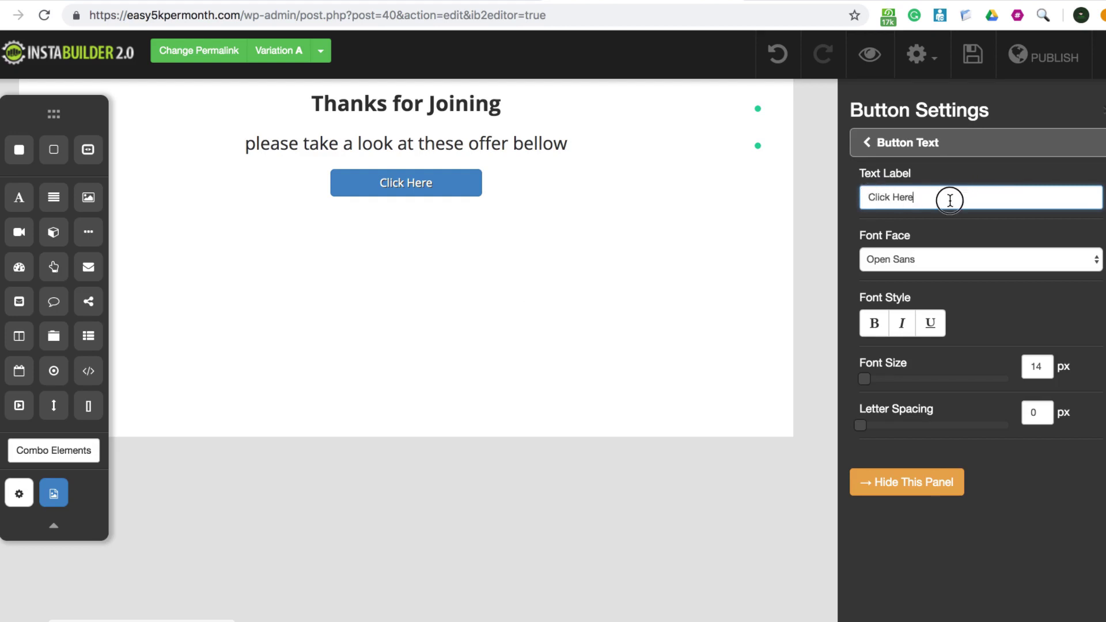
pyautogui.moveTo(947, 197); pyautogui.dragTo(867, 196)
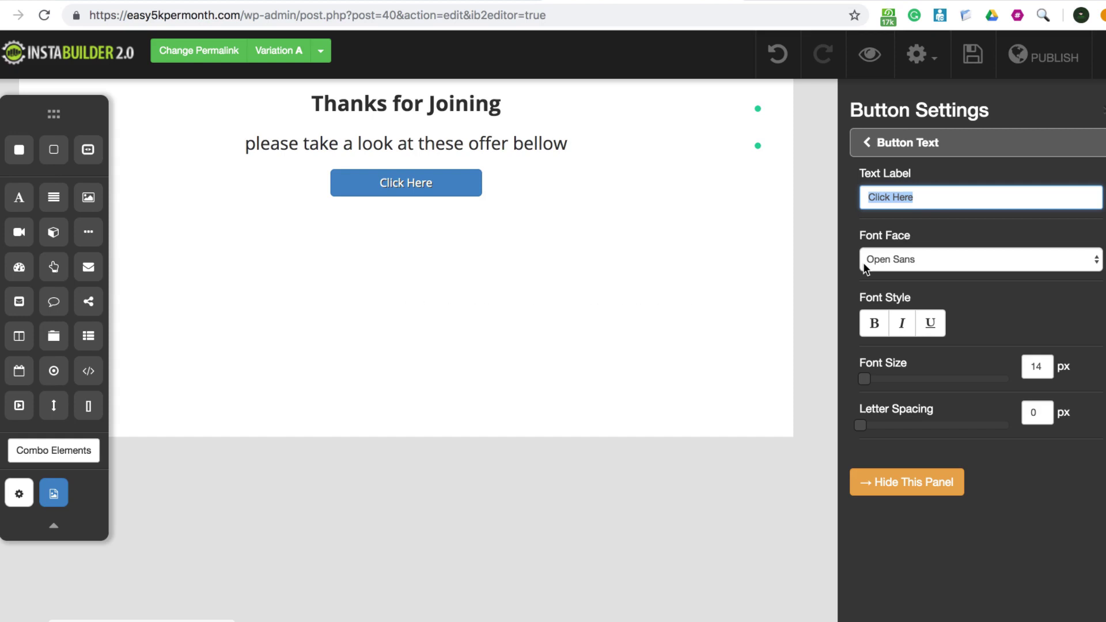
pyautogui.press('Right')
pyautogui.hotkey('ctrl', 'a')
pyautogui.write('Learn')
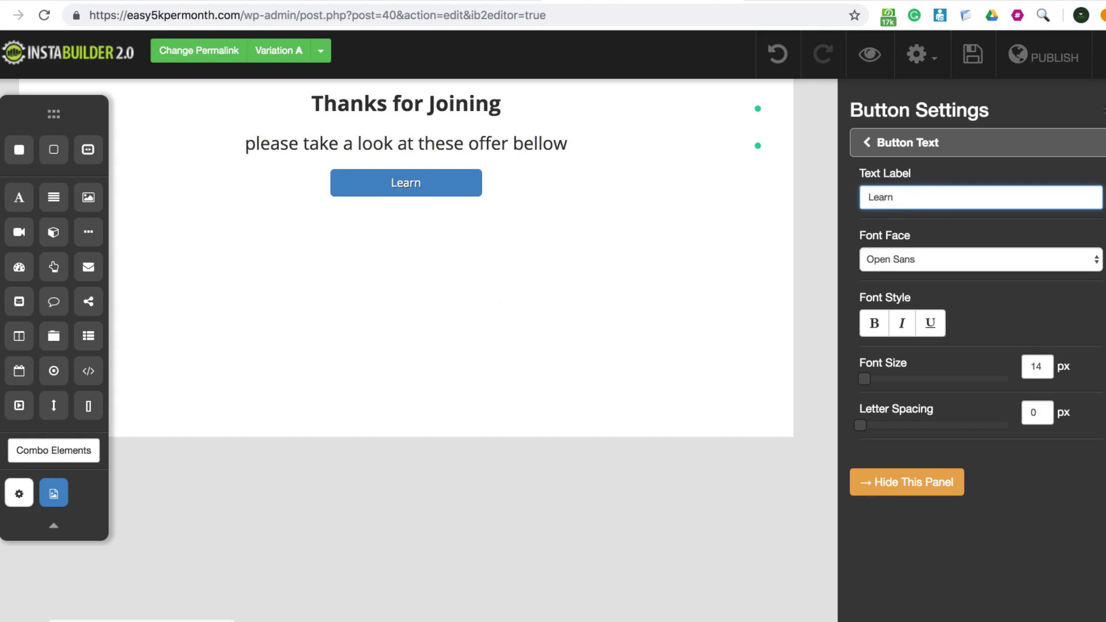
pyautogui.press('BackSpace')
pyautogui.press('BackSpace')
pyautogui.press('BackSpace')
pyautogui.write('Click Here')
pyautogui.press('BackSpace')
pyautogui.press('BackSpace')
pyautogui.press('BackSpace')
pyautogui.write('lick HereEarn')
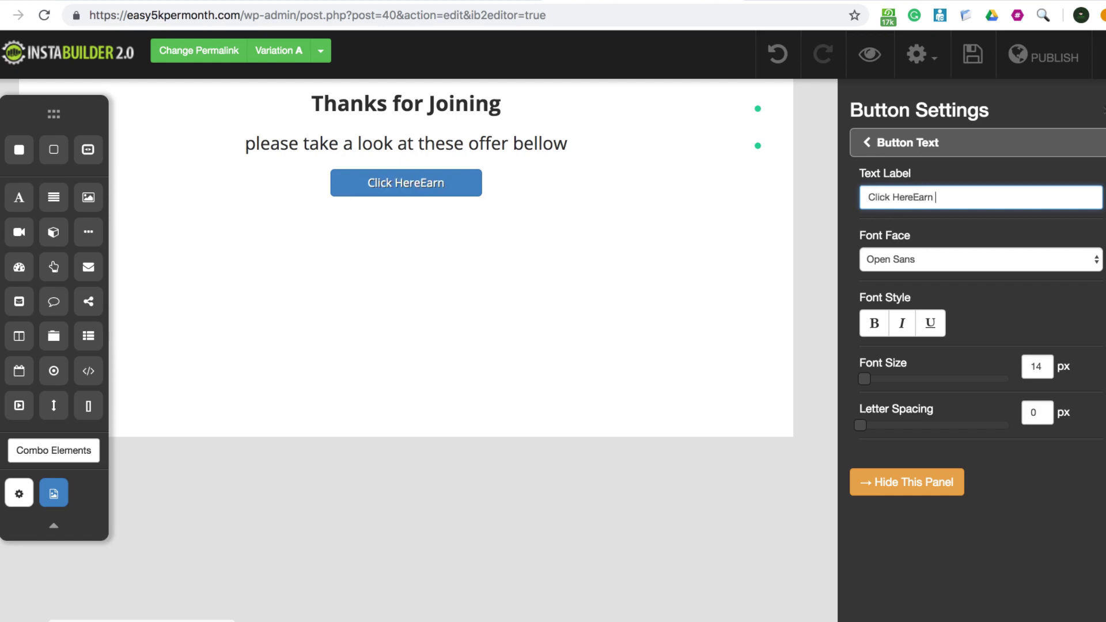
pyautogui.write(' 10k')
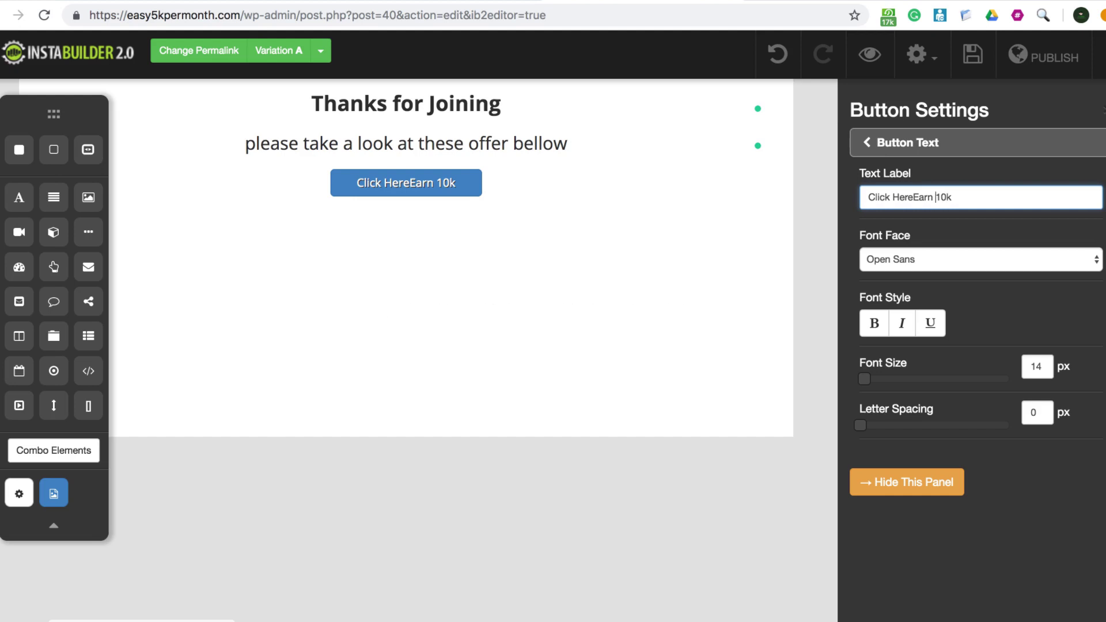
pyautogui.press('BackSpace')
pyautogui.write('$')
pyautogui.press('Left')
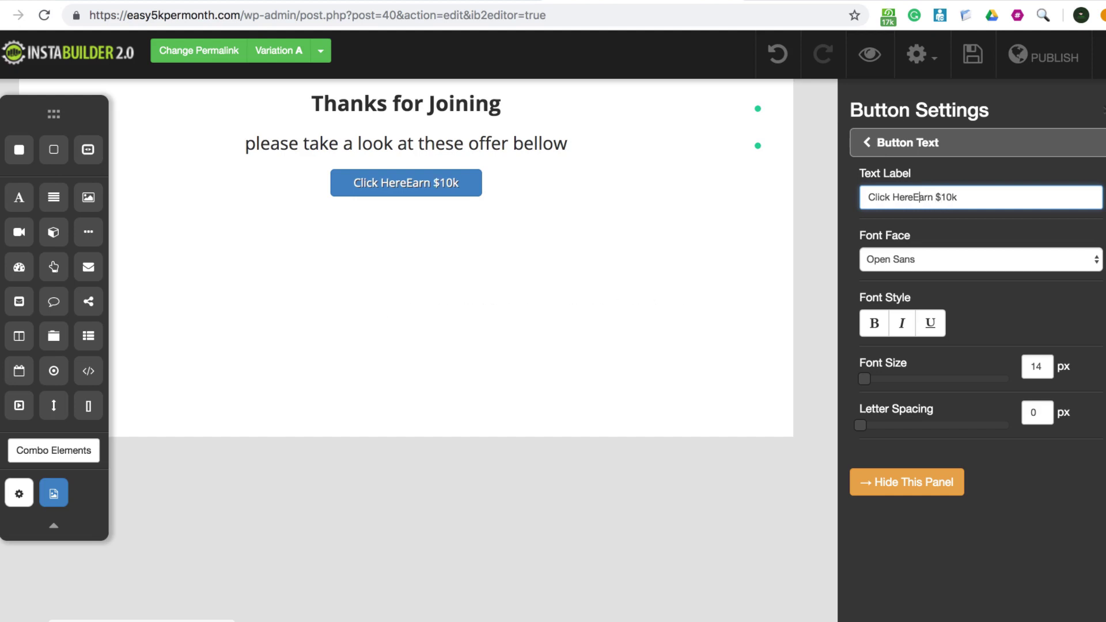
pyautogui.write('to')
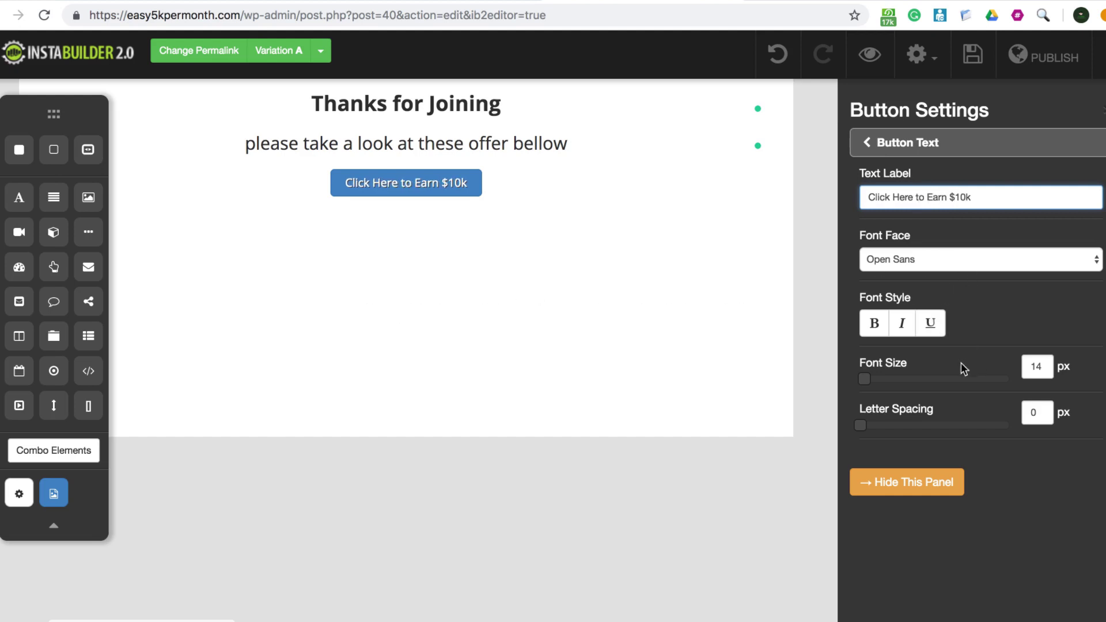
# Step: Raise the button label's font size to 20px and select the button on the page
pyautogui.moveTo(866, 380); pyautogui.dragTo(871, 376)
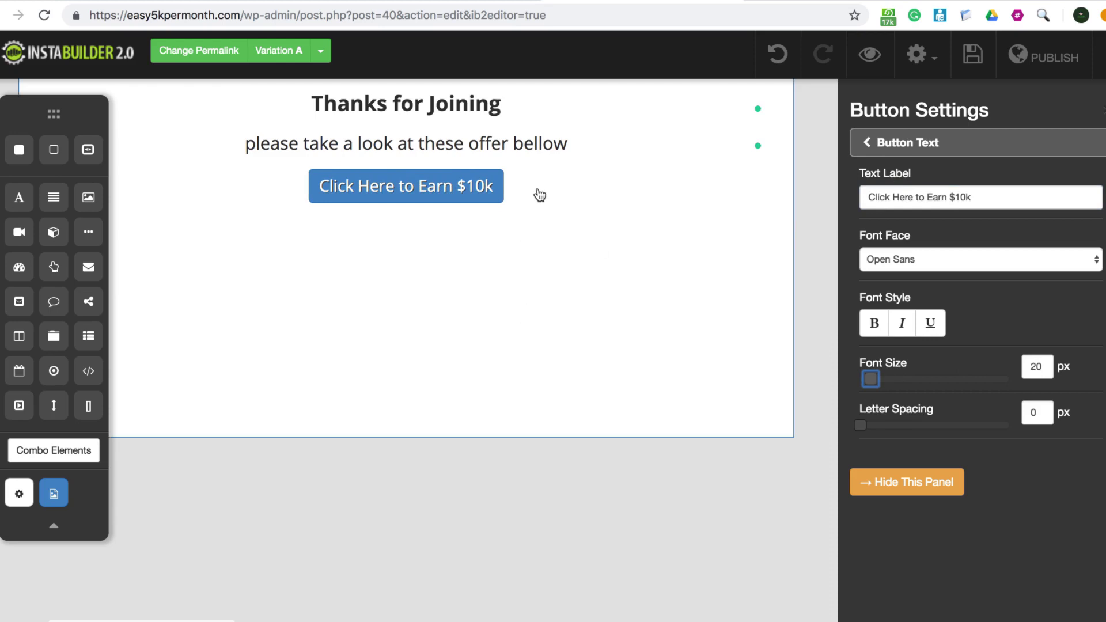
pyautogui.click(483, 201)
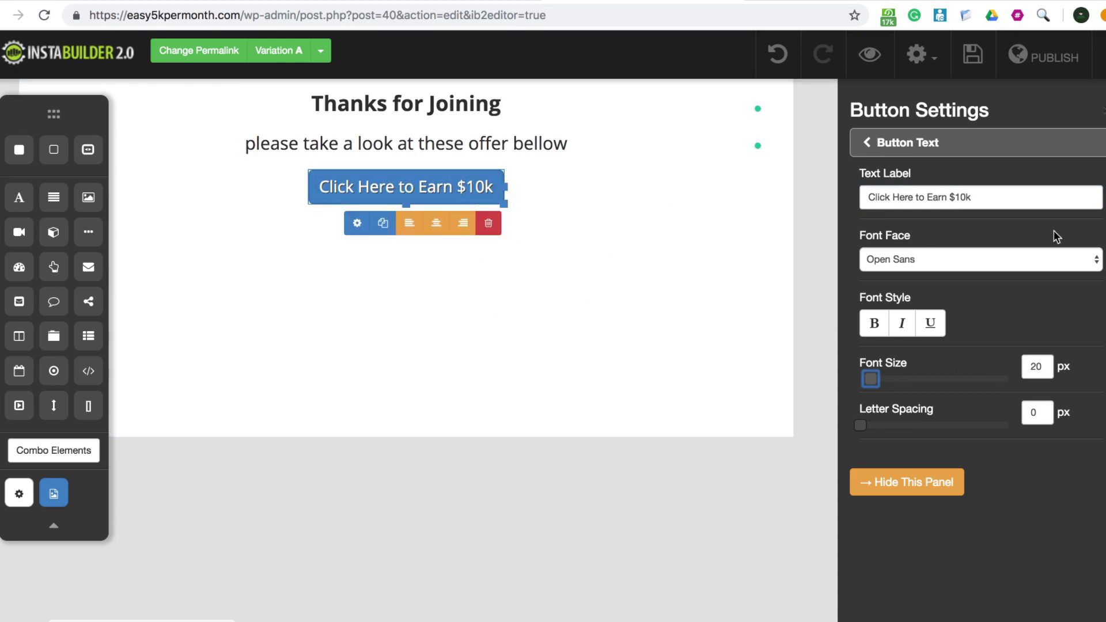
# Step: Duplicate the $10k button and relabel the copy '#1 Trick to Make Passive Cash'
pyautogui.click(379, 229)
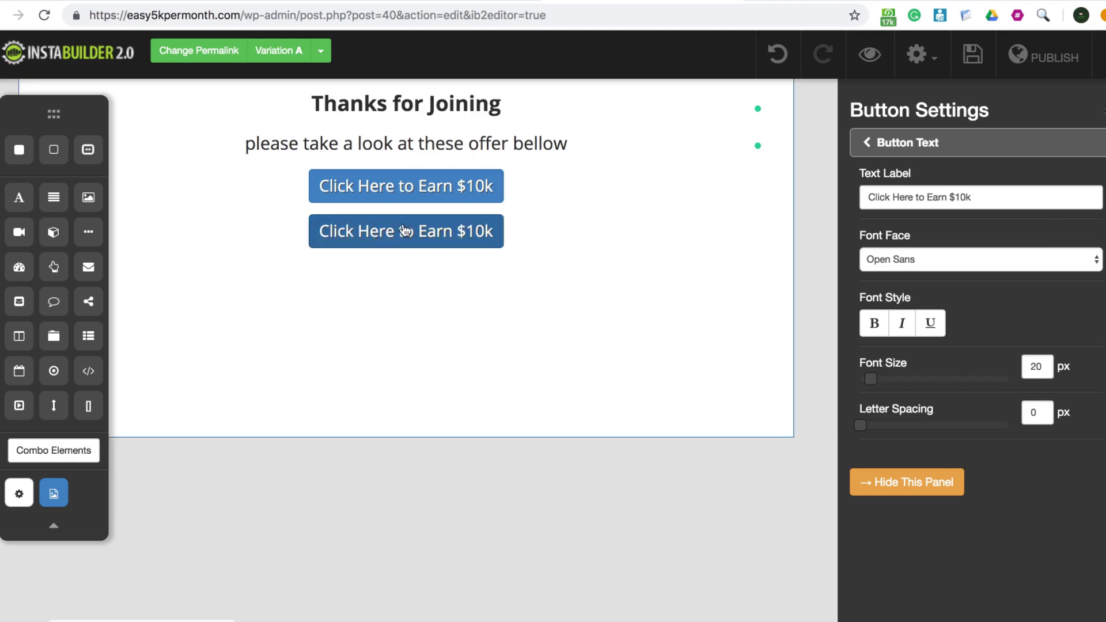
pyautogui.moveTo(981, 199); pyautogui.dragTo(832, 199)
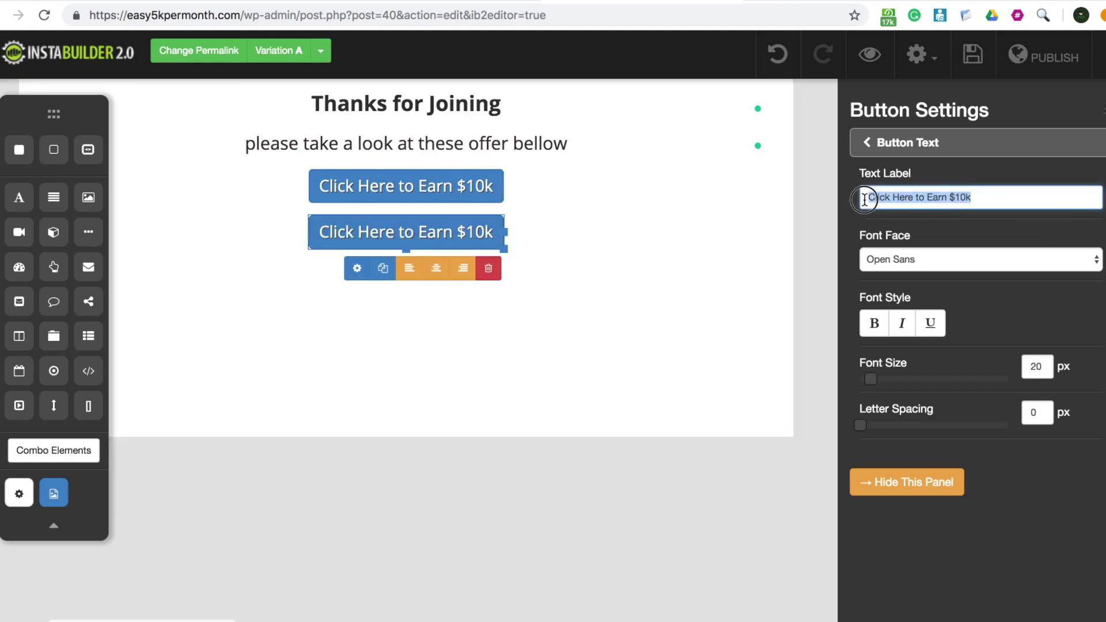
pyautogui.write('T')
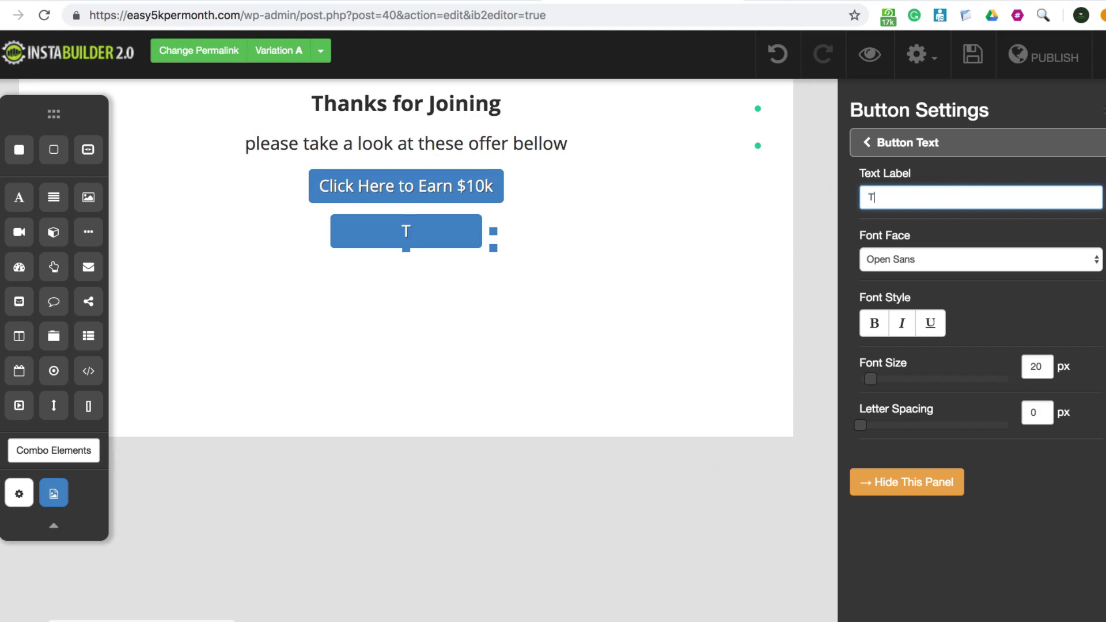
pyautogui.write('rick to')
pyautogui.write(' Make')
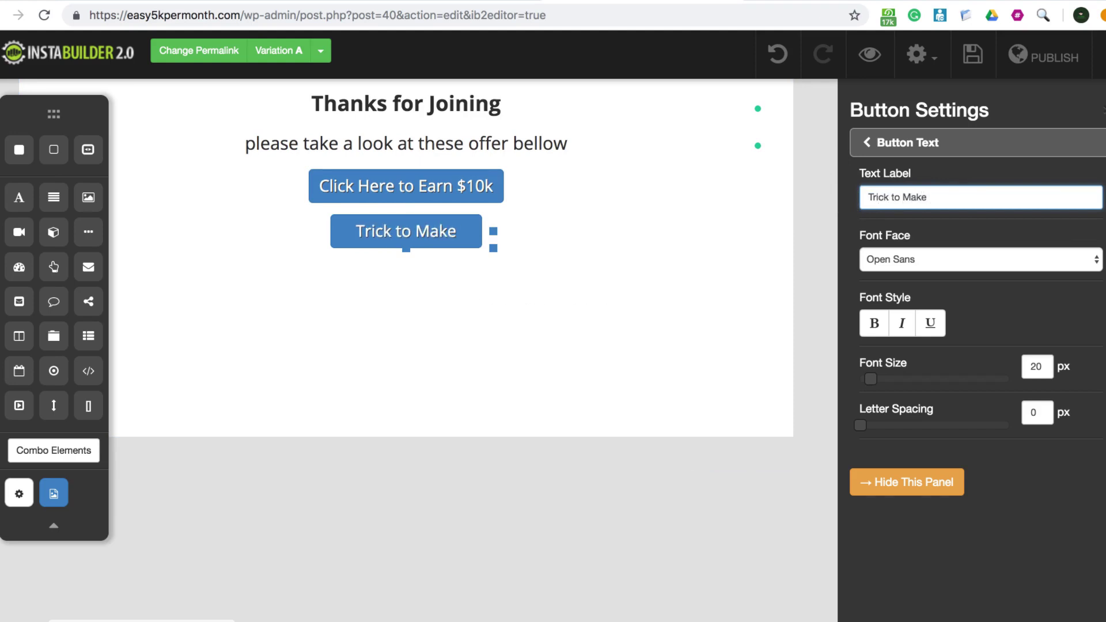
pyautogui.write(' Passive ')
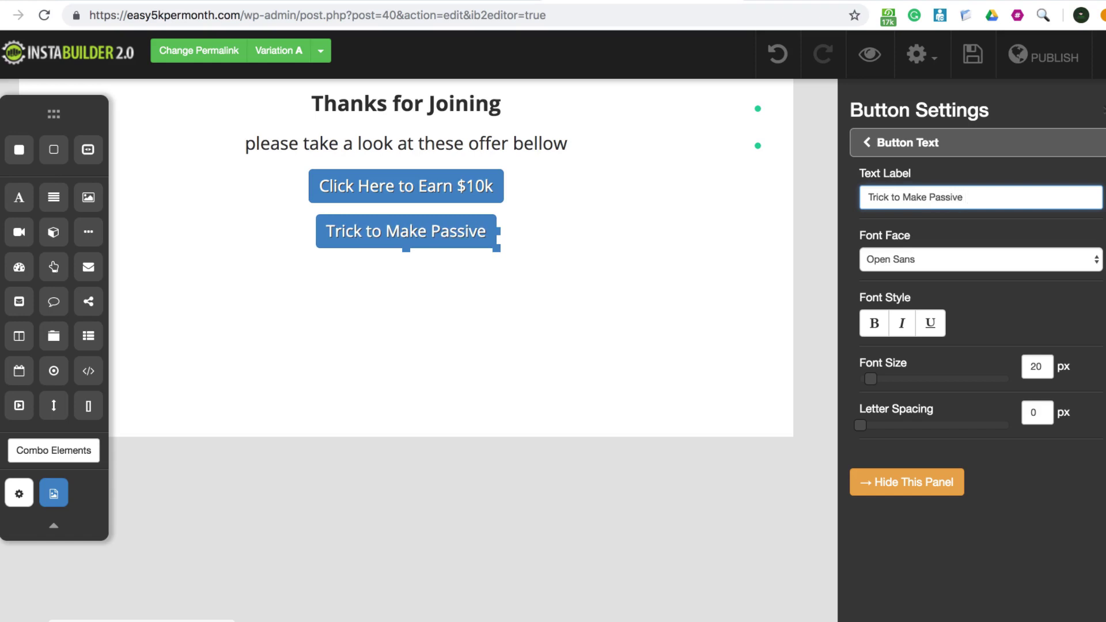
pyautogui.write('Casg')
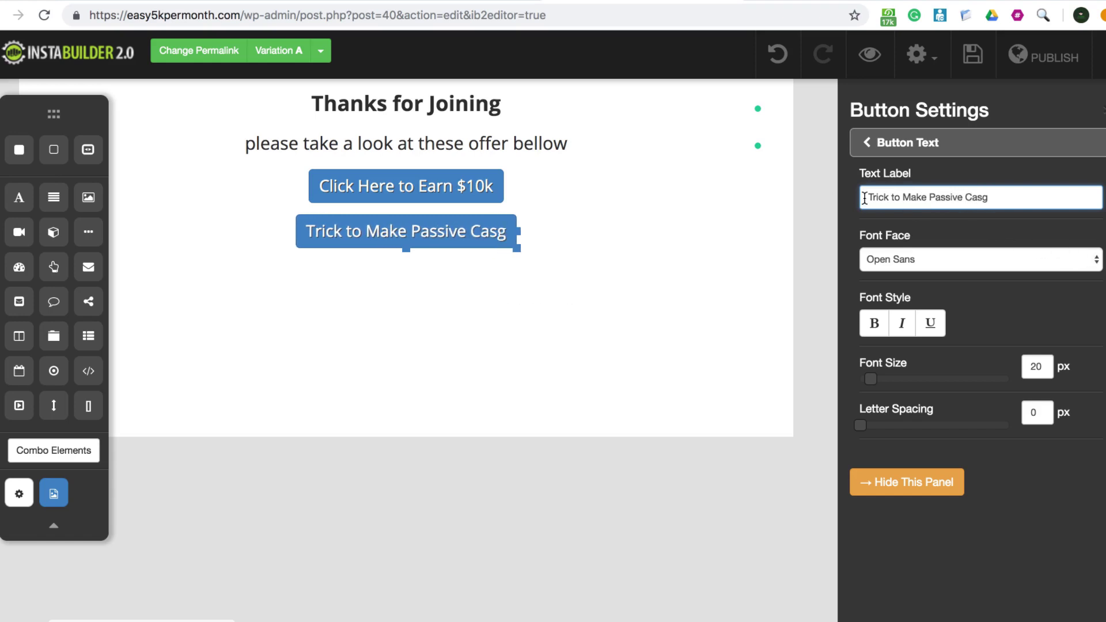
pyautogui.write('#')
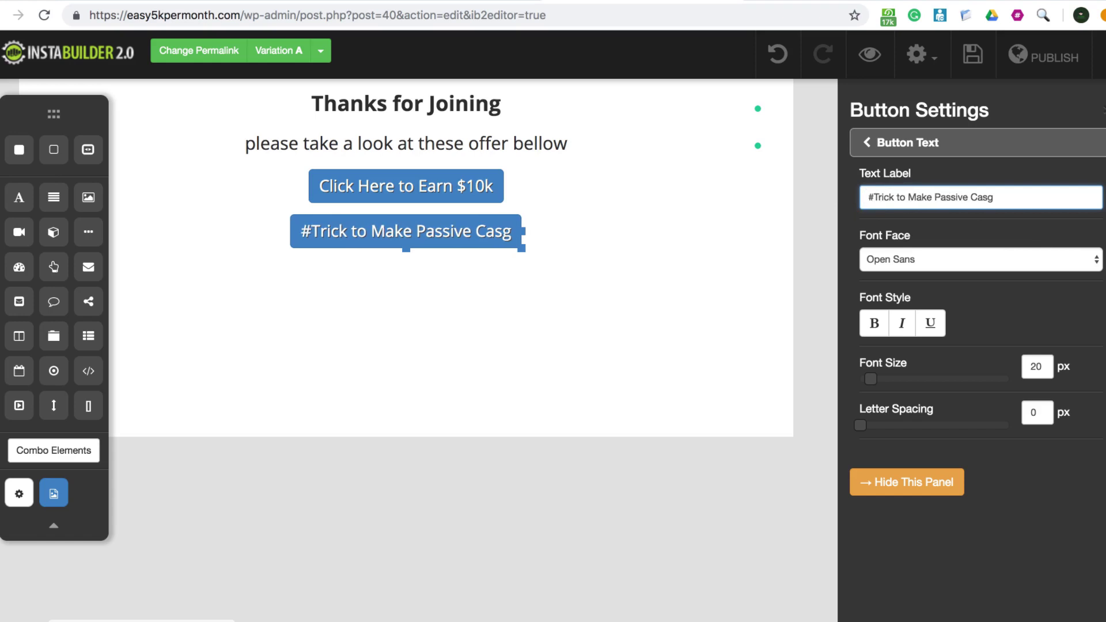
pyautogui.write('1')
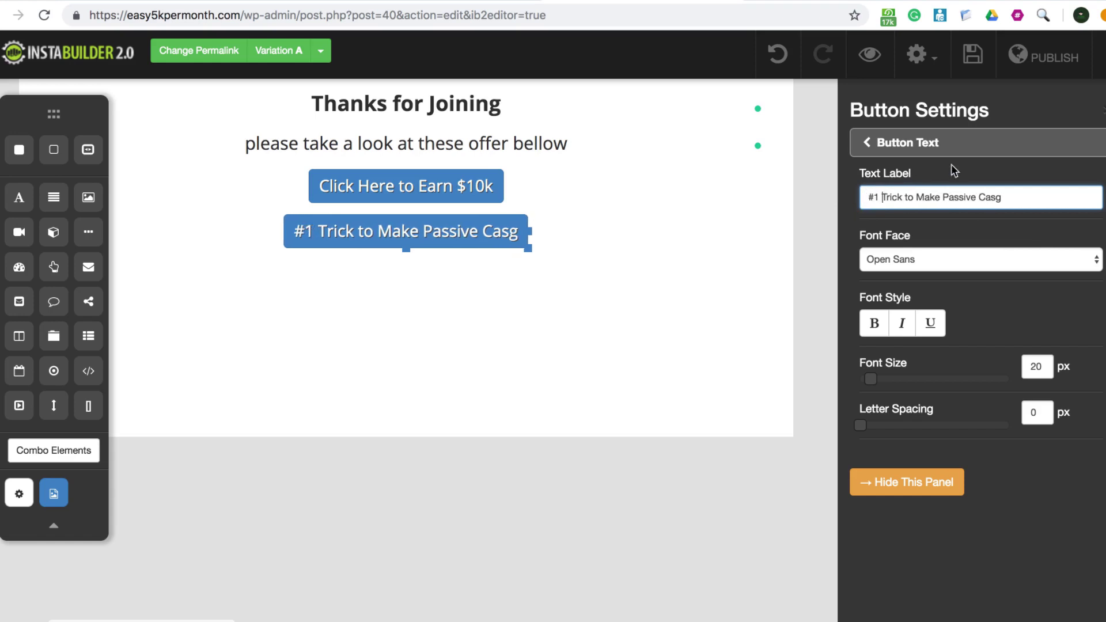
pyautogui.moveTo(997, 199); pyautogui.dragTo(1005, 199)
pyautogui.write('h')
# Step: Duplicate the Passive Cash button three times for four identical copies
pyautogui.click(493, 237)
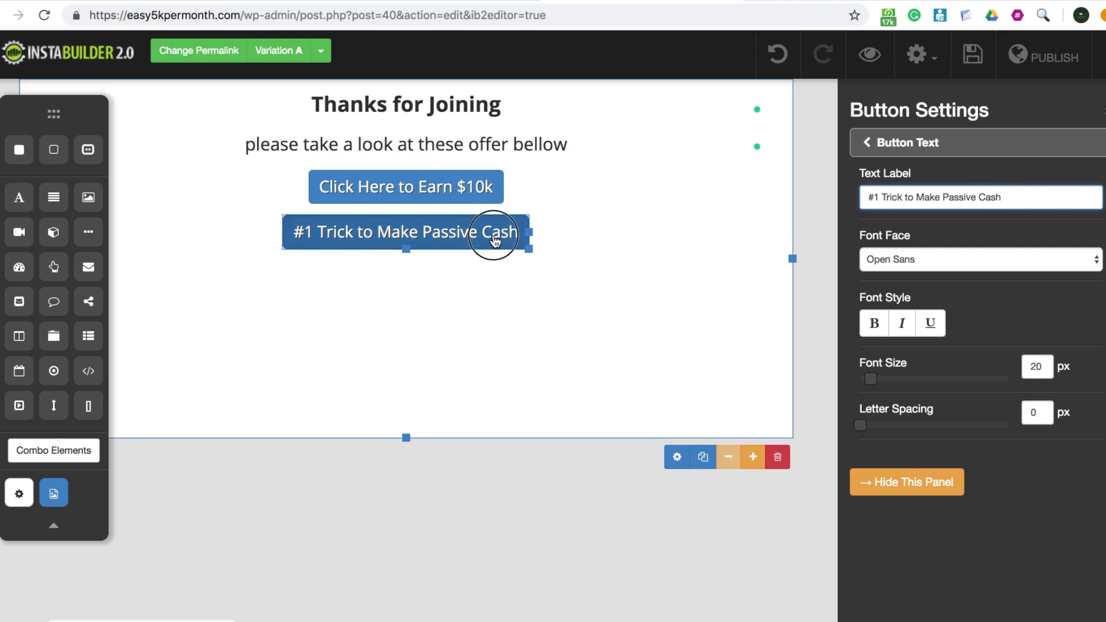
pyautogui.click(410, 271)
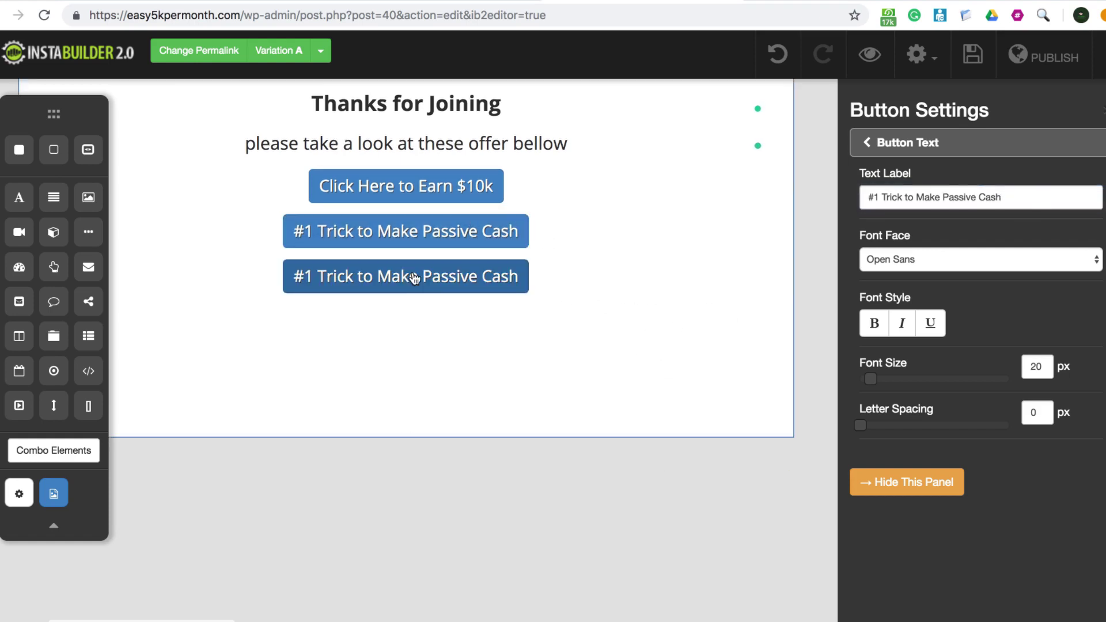
pyautogui.click(407, 313)
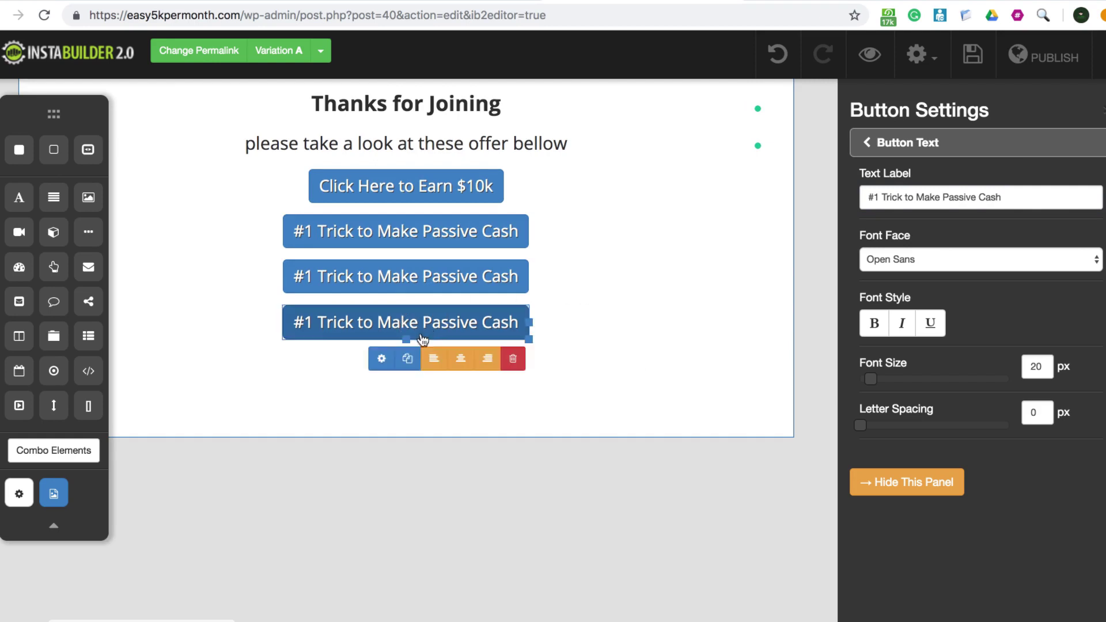
pyautogui.click(407, 358)
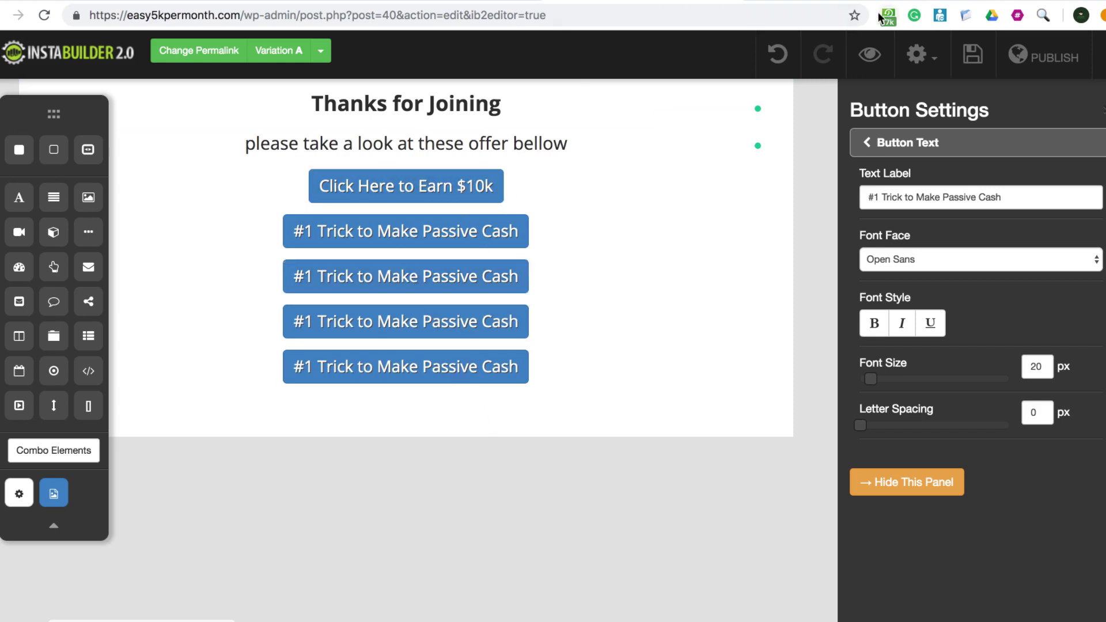
# Step: Save the page, change its permalink slug to 'ty', and publish it
pyautogui.click(973, 55)
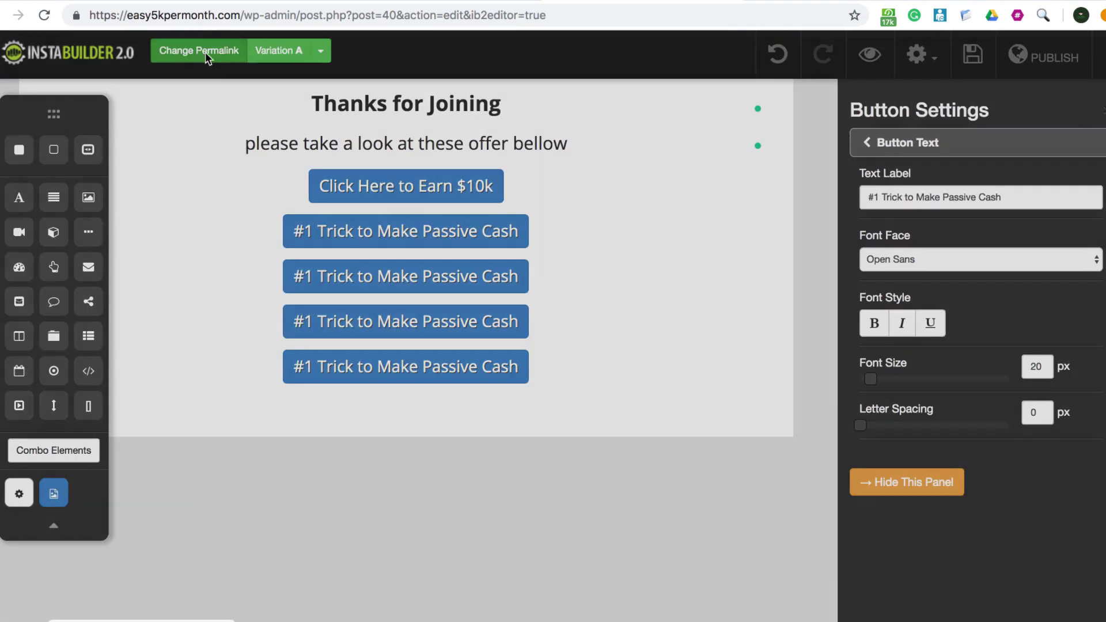
pyautogui.click(205, 52)
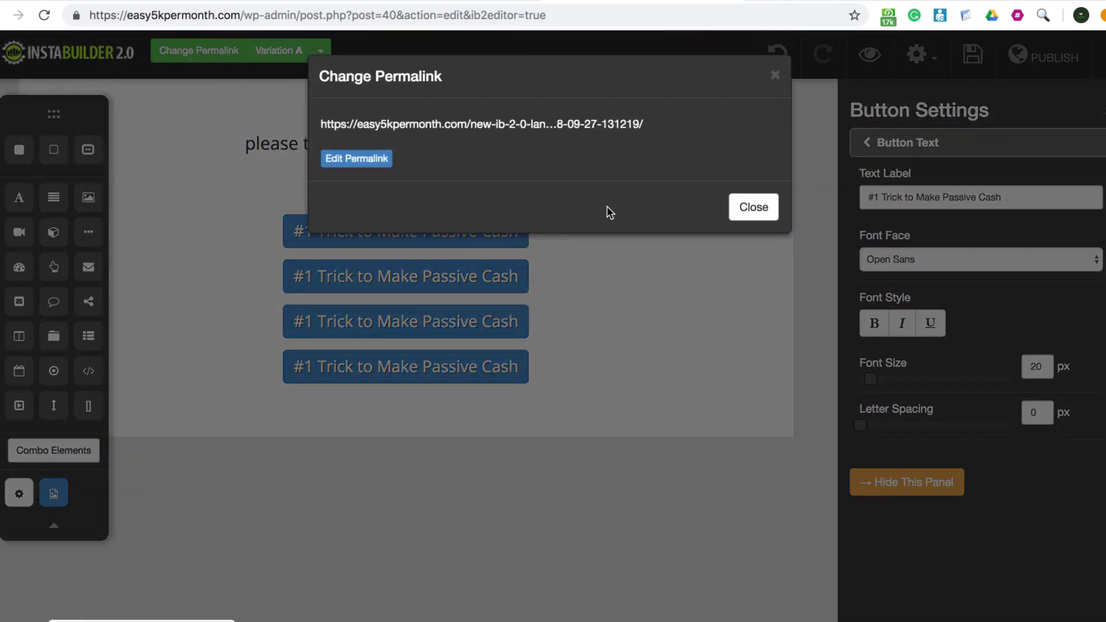
pyautogui.click(381, 165)
pyautogui.tripleClick(557, 129)
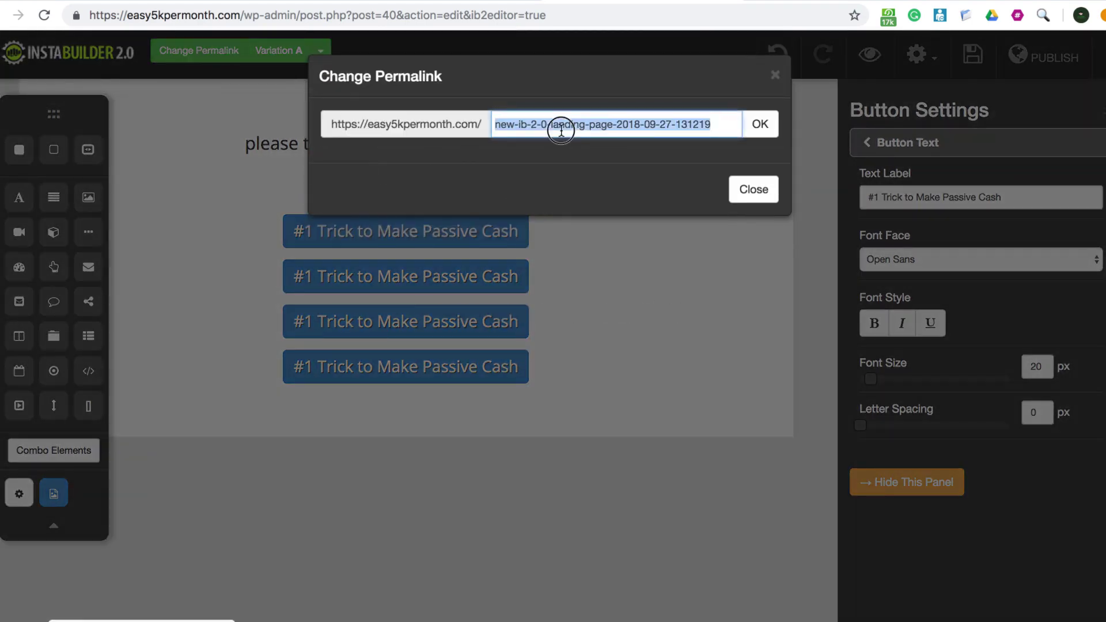
pyautogui.write('ty')
pyautogui.click(761, 126)
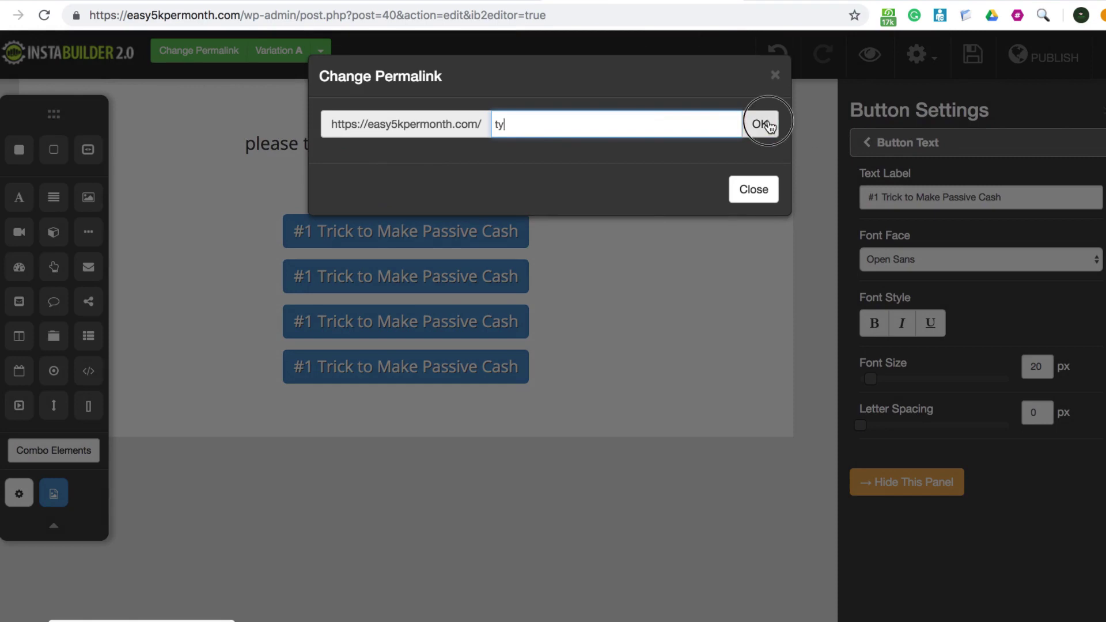
pyautogui.click(764, 288)
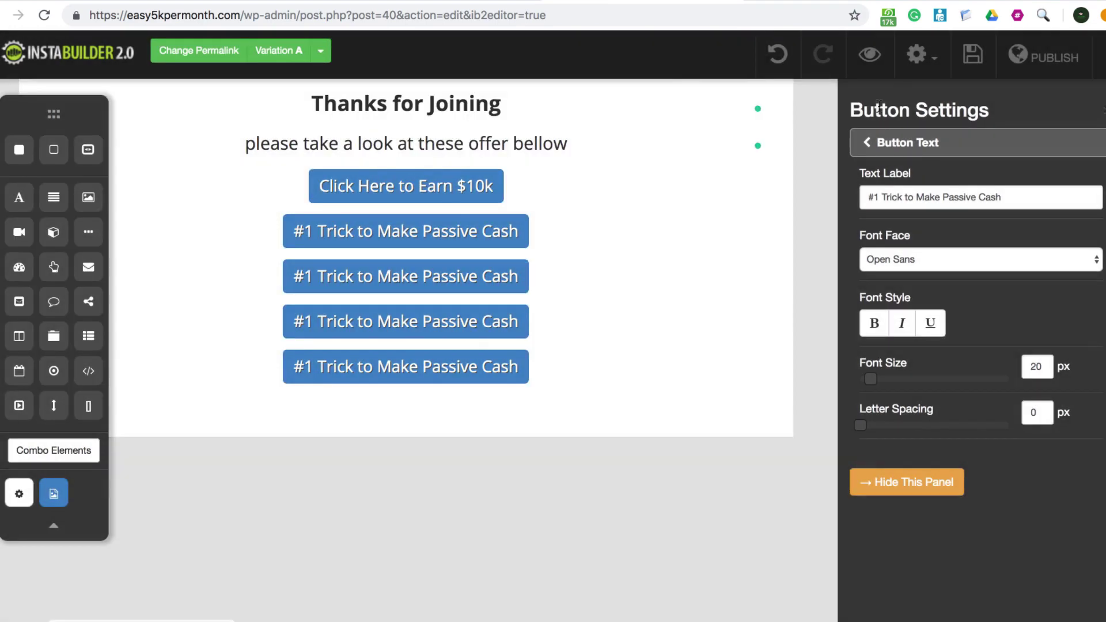
pyautogui.click(1037, 54)
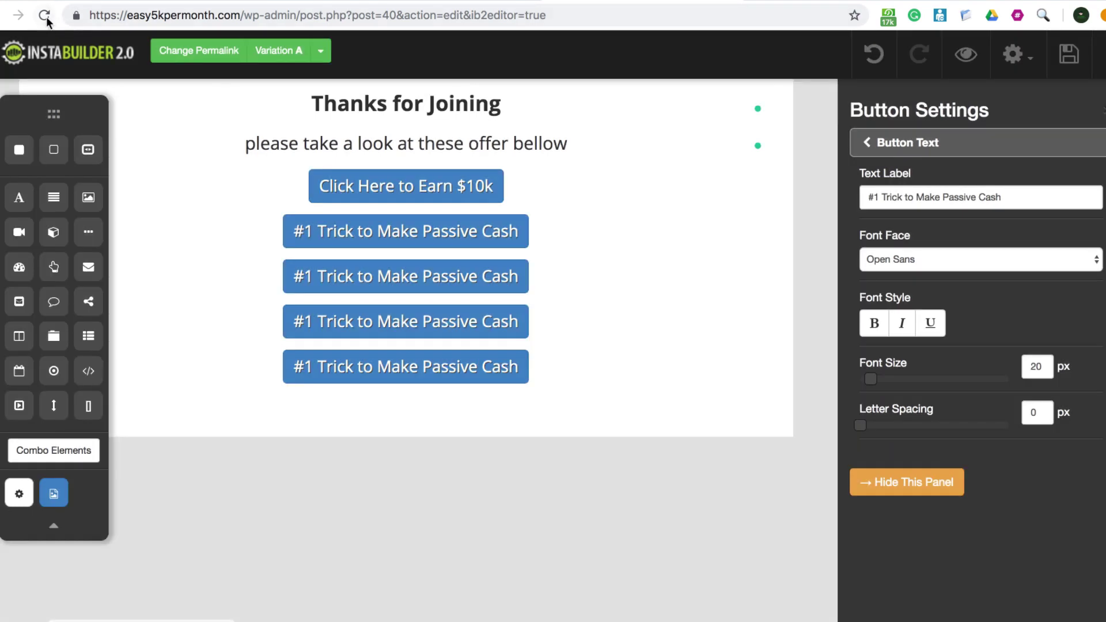
# Step: Reload, test the live /ty/ page's $10k button (not found), and go back
pyautogui.click(44, 15)
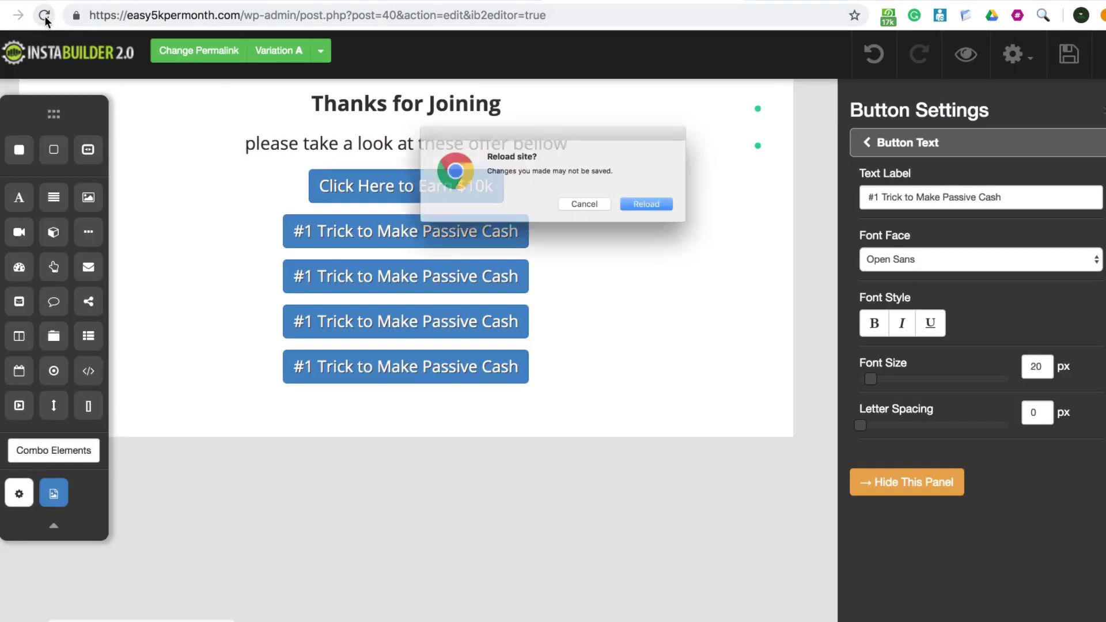
pyautogui.click(657, 214)
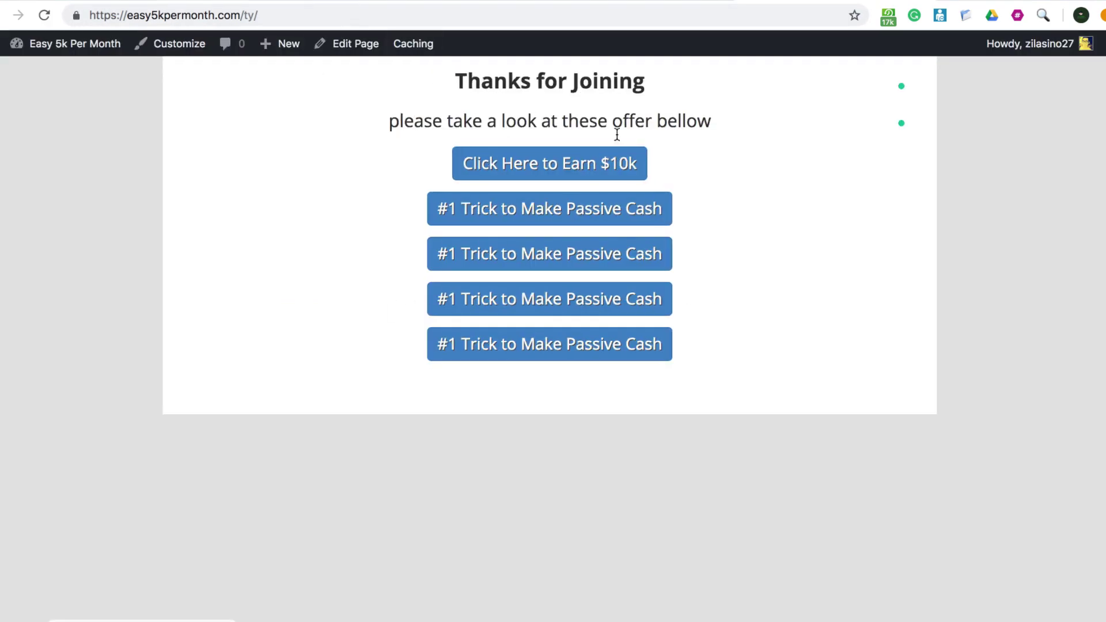
pyautogui.click(600, 167)
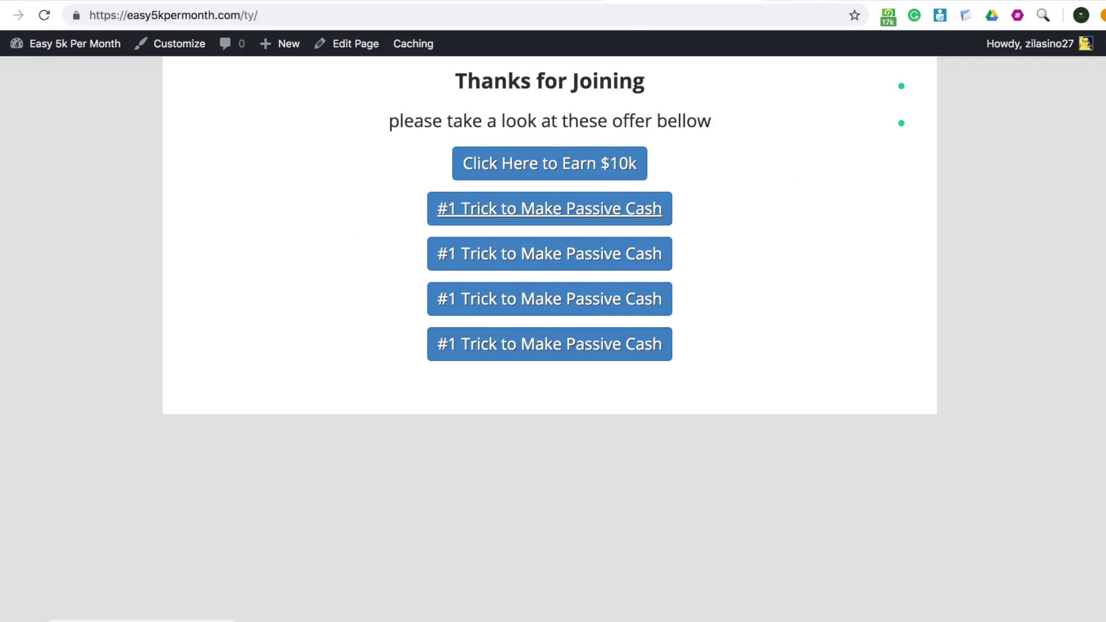
pyautogui.press('Return')
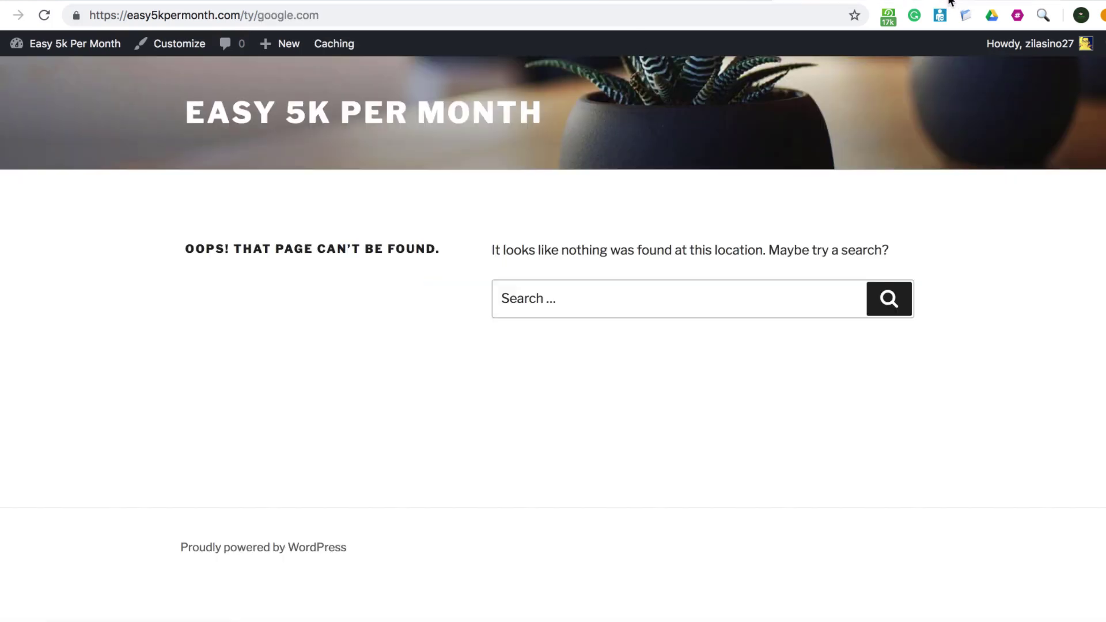
pyautogui.hotkey('alt', 'Left')
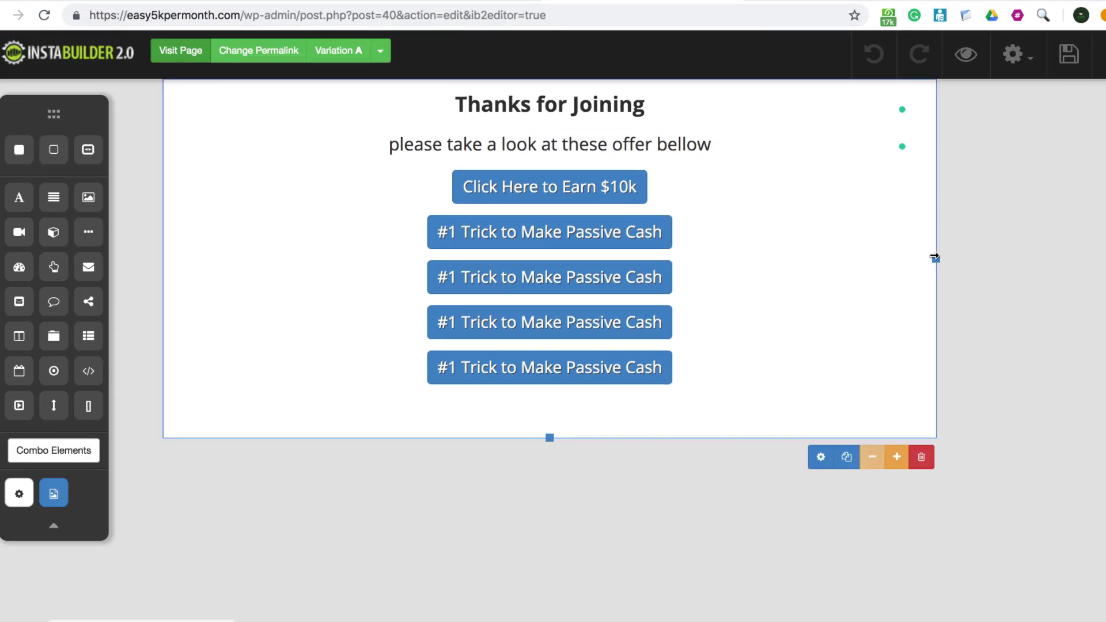
# Step: Narrow and shorten the content section, then show its Margin & Padding options
pyautogui.moveTo(935, 258); pyautogui.dragTo(627, 250)
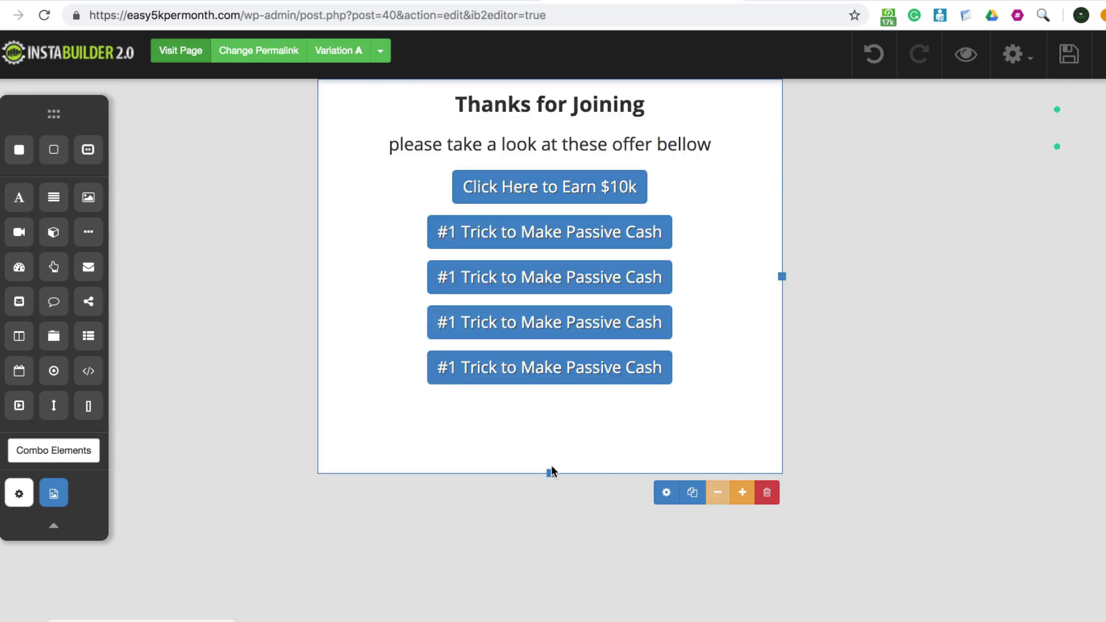
pyautogui.moveTo(551, 472); pyautogui.dragTo(557, 386)
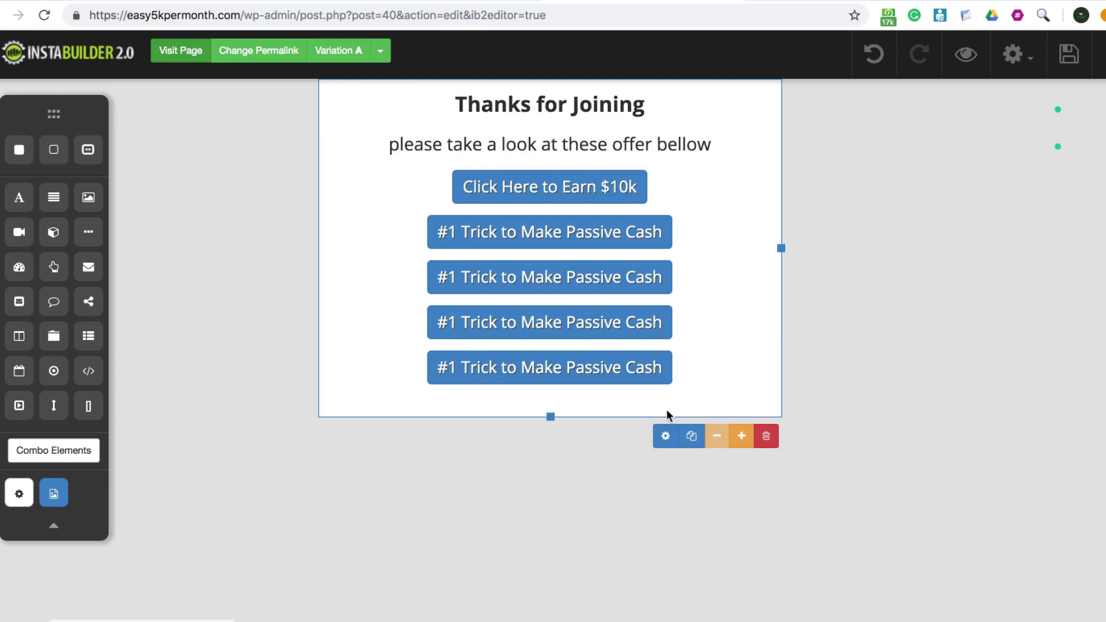
pyautogui.click(665, 436)
pyautogui.click(898, 146)
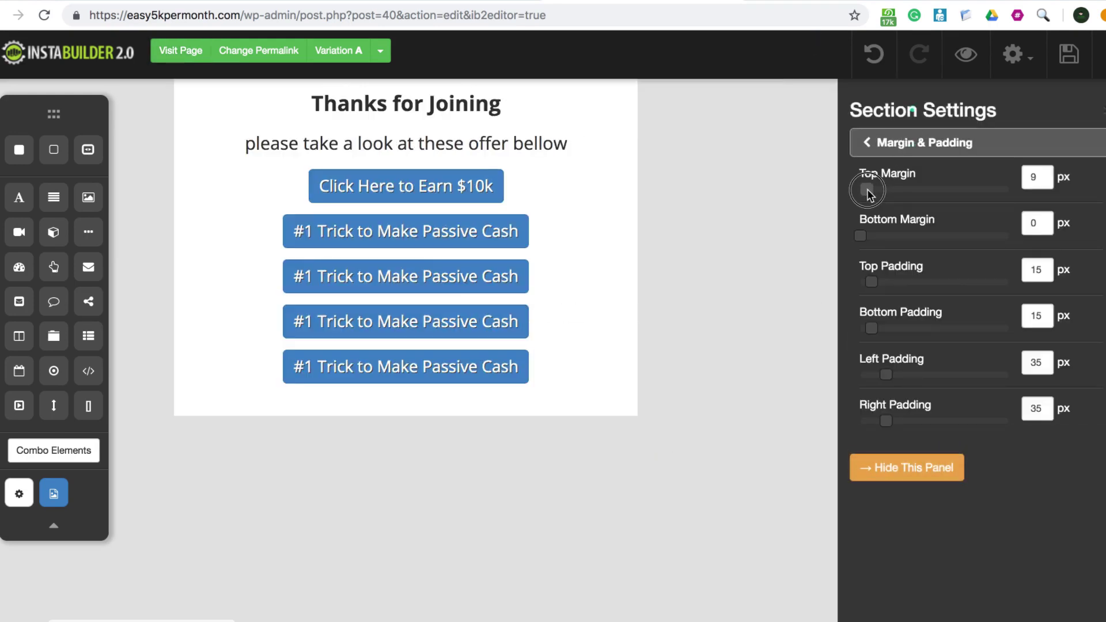
# Step: Set the section's Top Margin to 20 px and show the editor's page options menu
pyautogui.moveTo(860, 191); pyautogui.dragTo(873, 183)
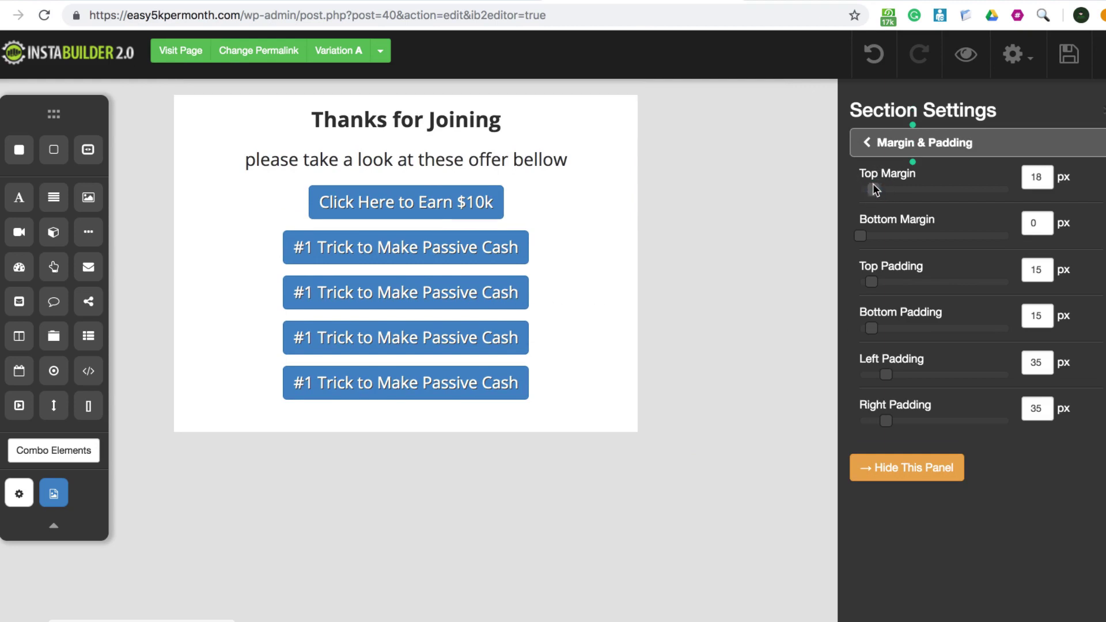
pyautogui.doubleClick(1044, 176)
pyautogui.write('20')
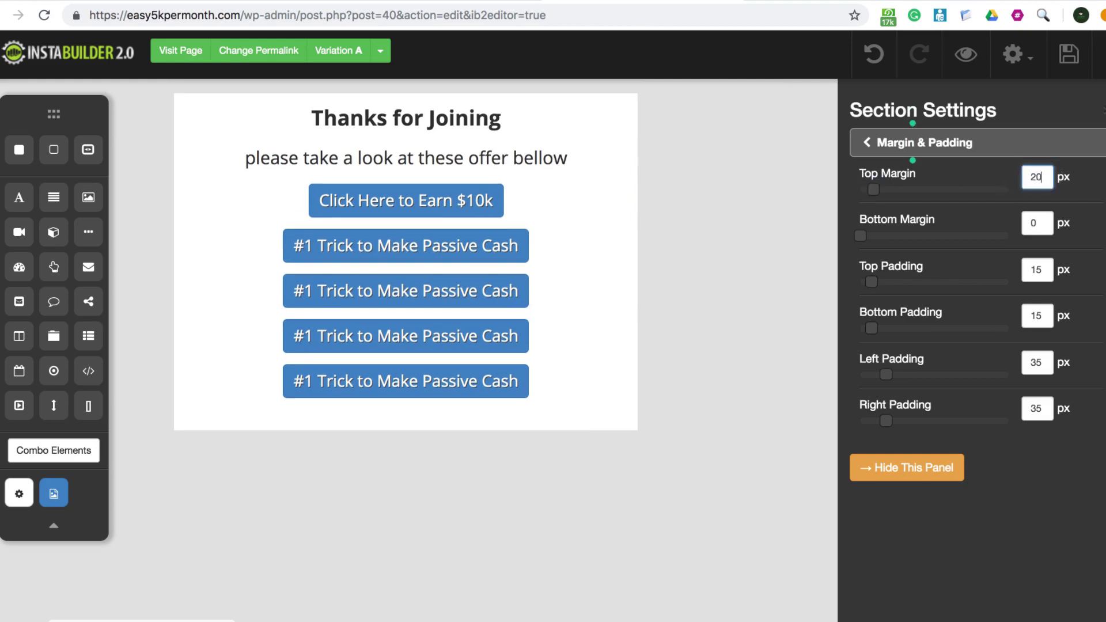
pyautogui.click(771, 245)
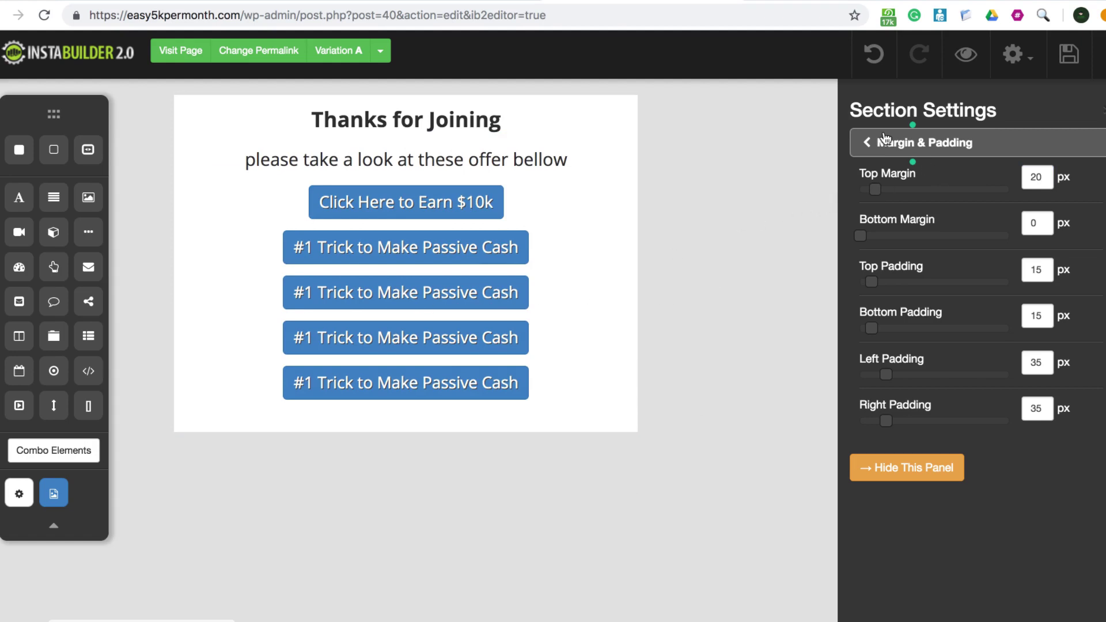
pyautogui.click(869, 145)
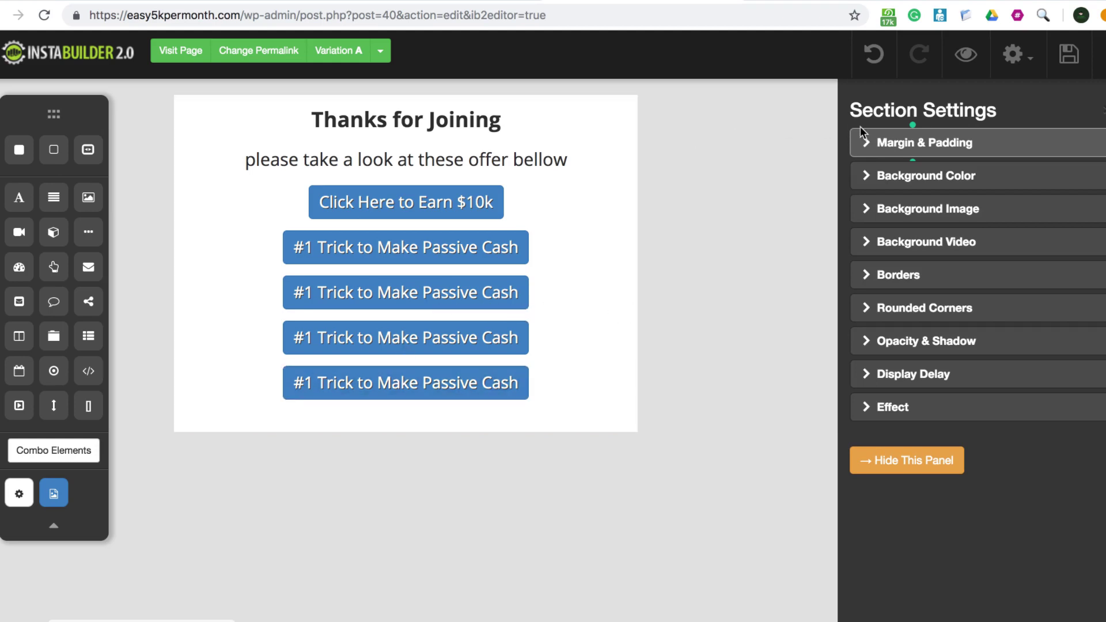
pyautogui.click(1013, 54)
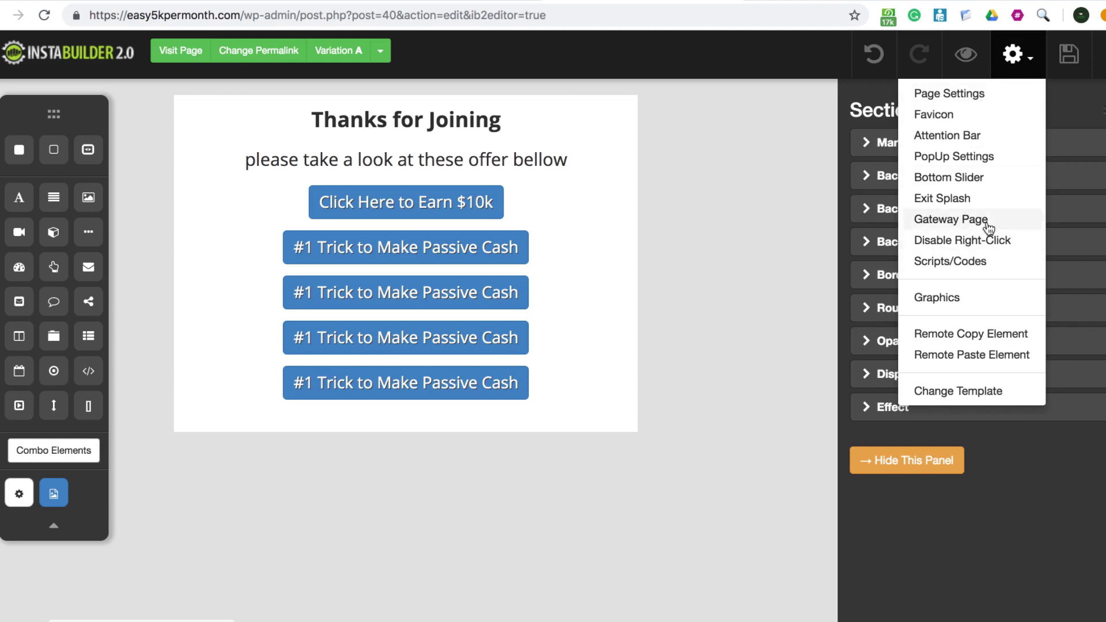
# Step: Set the page background colour to bright blue (#2dabeb) via Page Settings, then return to the settings list
pyautogui.click(997, 103)
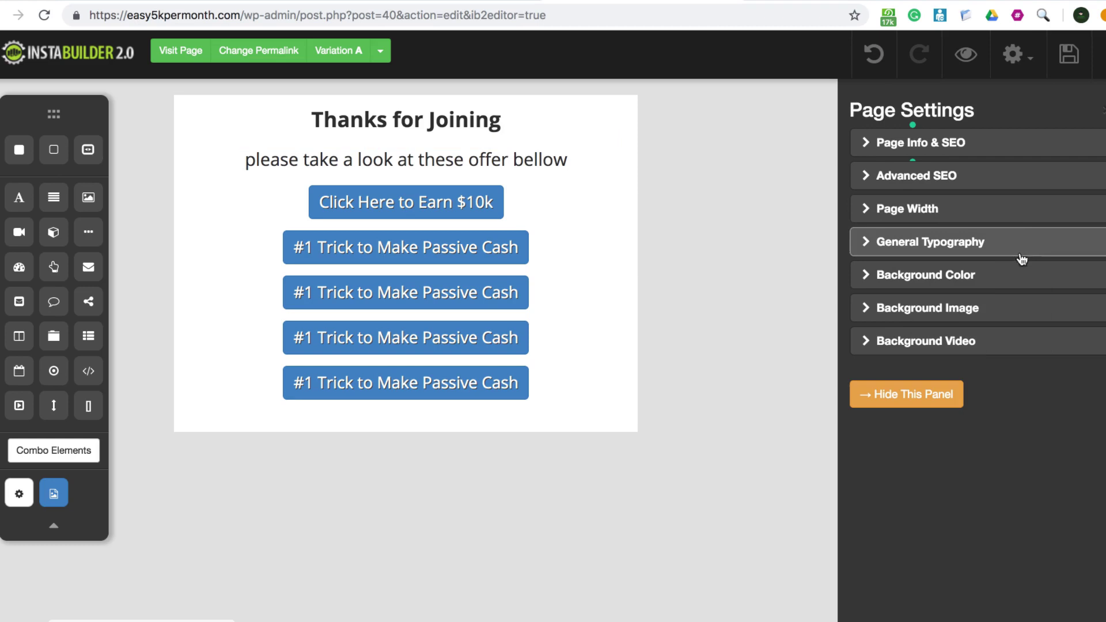
pyautogui.click(962, 276)
pyautogui.click(903, 195)
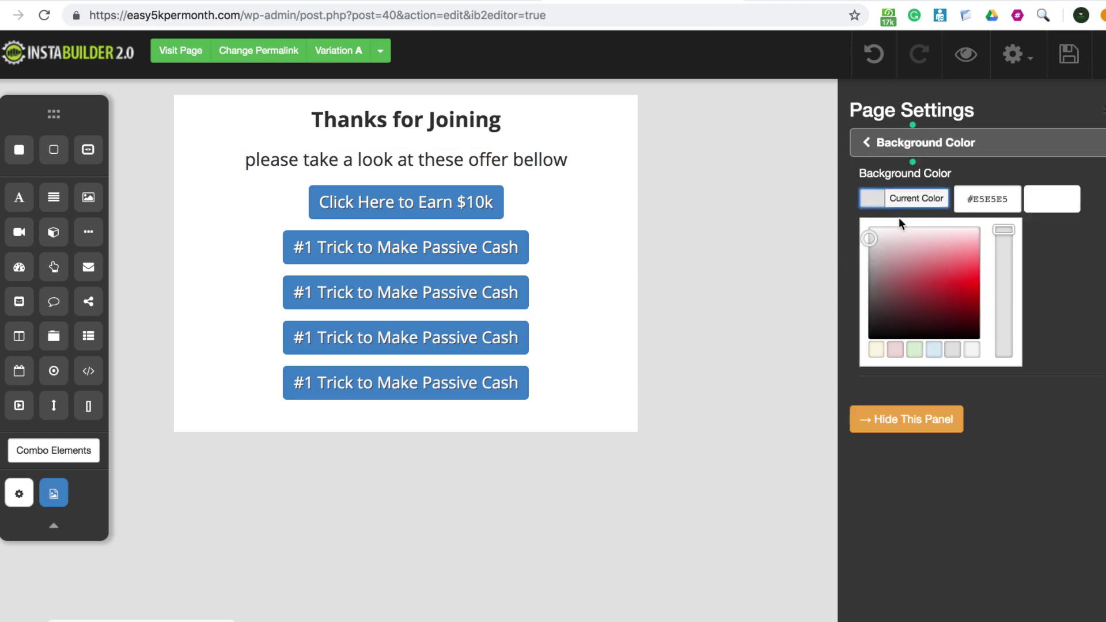
pyautogui.click(934, 349)
pyautogui.click(964, 277)
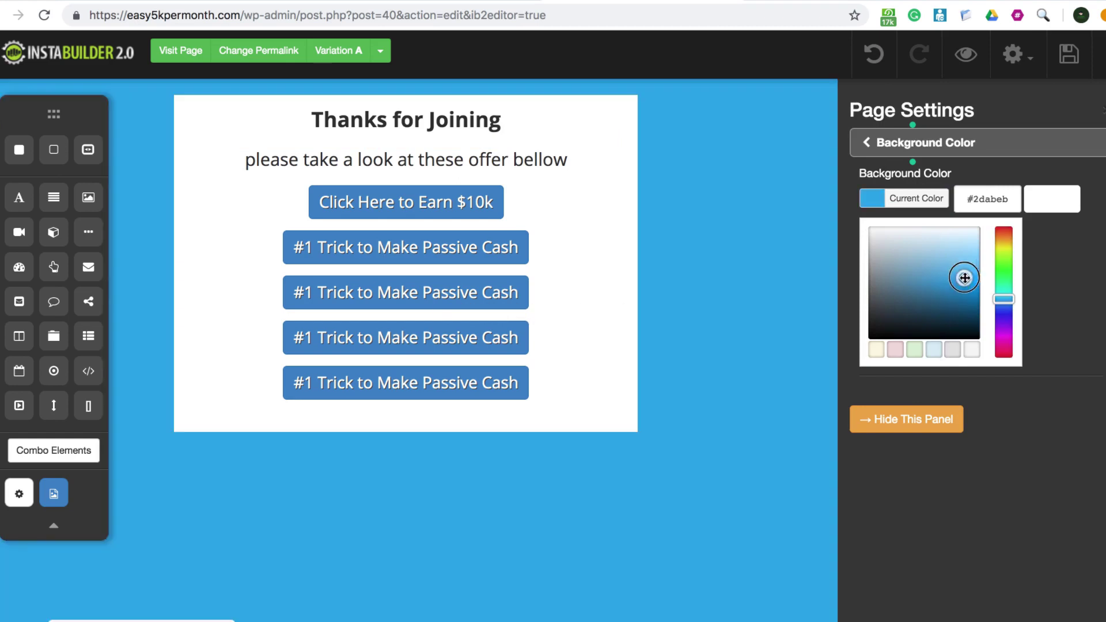
pyautogui.click(870, 155)
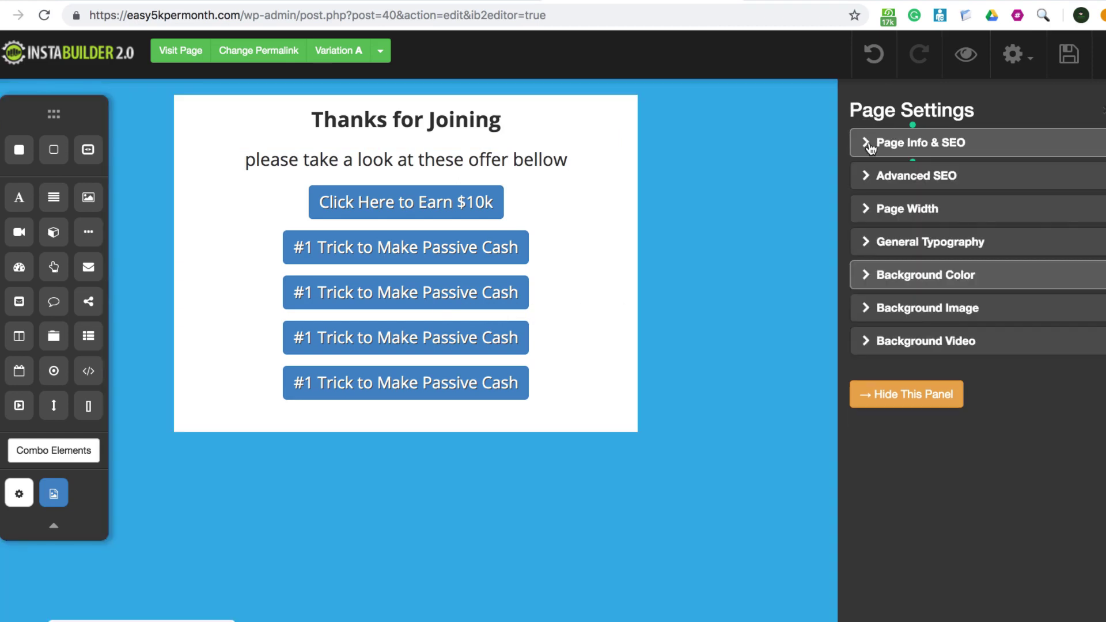
pyautogui.click(933, 306)
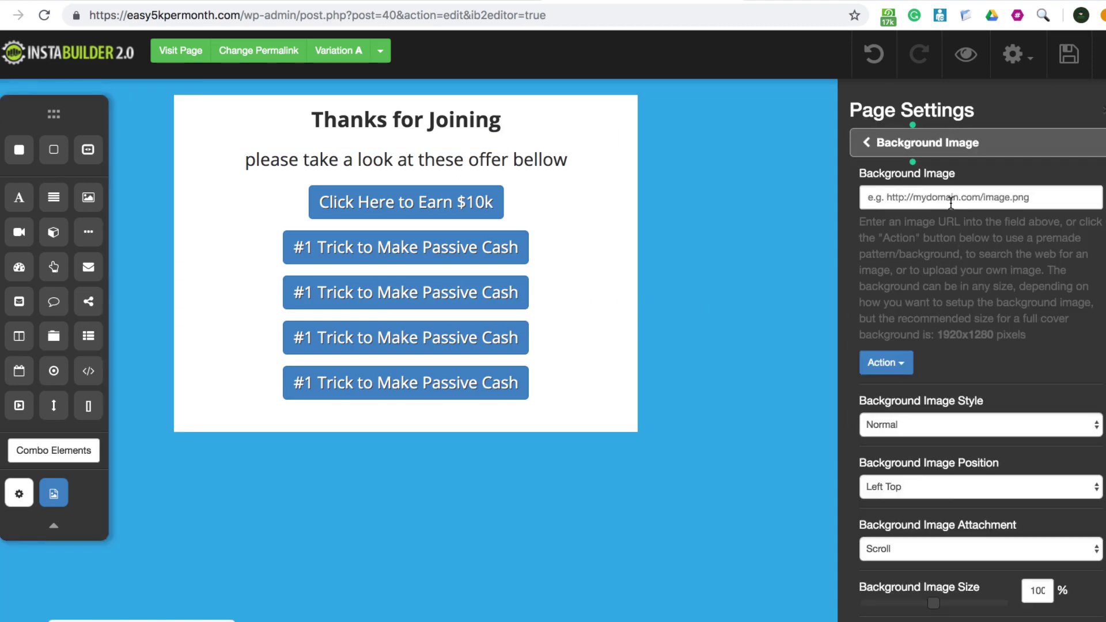